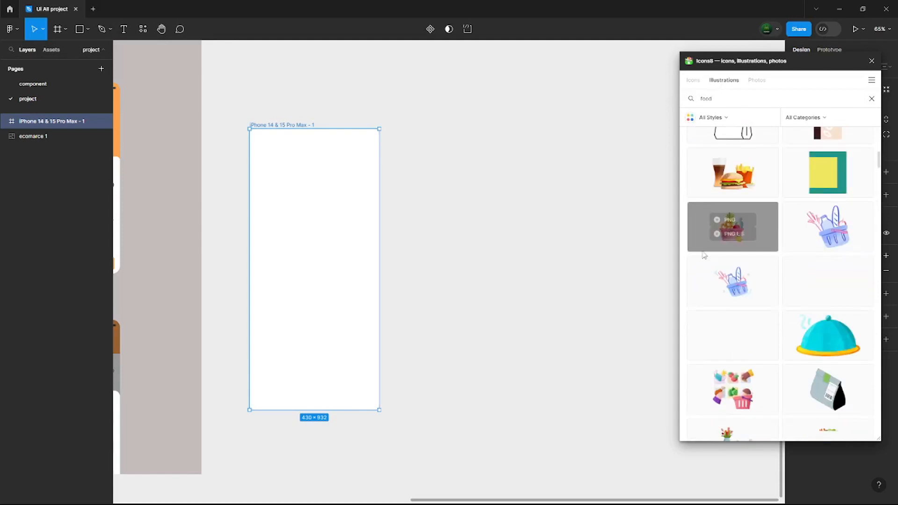
- Close the illustration plugin, scale the fast food illustration to about 259 px wide, and centre it in the frame's upper half
{"action": "left_click", "coordinate": [872, 60]}
{"action": "left_click", "coordinate": [313, 281]}
{"action": "key", "text": "k"}
{"action": "left_click_drag", "start_coordinate": [407, 338], "coordinate": [303, 261]}
{"action": "left_click_drag", "start_coordinate": [271, 236], "coordinate": [323, 242]}
{"action": "left_click", "coordinate": [421, 281]}
- Place an instance of the Status bar component along the top of the phone frame
{"action": "left_click", "coordinate": [51, 50]}
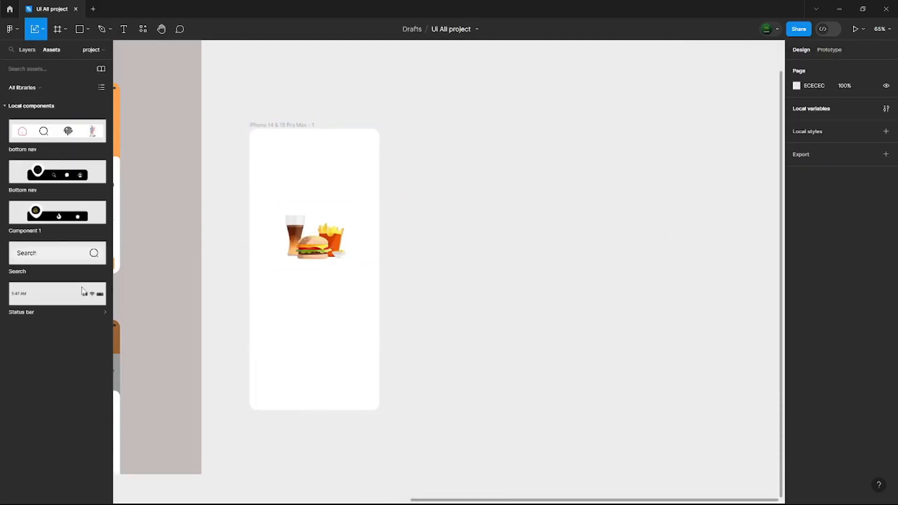
{"action": "left_click_drag", "start_coordinate": [57, 294], "coordinate": [351, 139]}
{"action": "scroll", "coordinate": [427, 310], "scroll_direction": "left", "scroll_amount": 5}
{"action": "scroll", "coordinate": [427, 311], "scroll_direction": "down", "scroll_amount": 1}
{"action": "scroll", "coordinate": [512, 337], "scroll_direction": "down", "scroll_amount": 2}
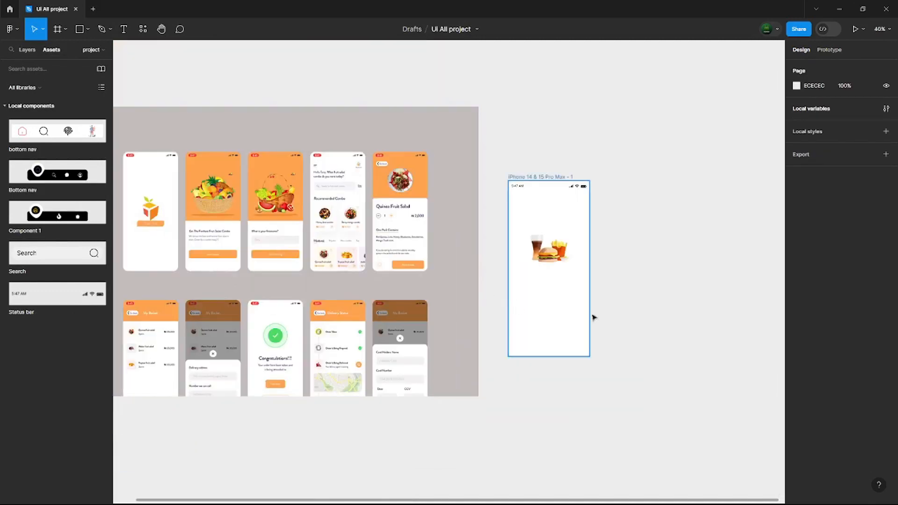
- Add the text "Five hub" beneath the food illustration and set its font size to 40
{"action": "scroll", "coordinate": [603, 301], "scroll_direction": "up", "scroll_amount": 4}
{"action": "key", "text": "t"}
{"action": "left_click", "coordinate": [435, 227]}
{"action": "left_click_drag", "start_coordinate": [593, 247], "coordinate": [493, 284]}
{"action": "type", "text": "Five hub"}
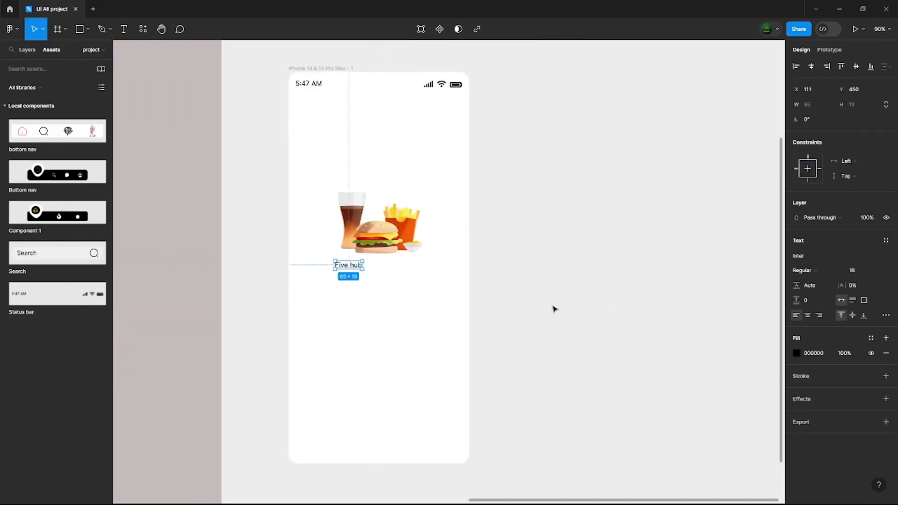
{"action": "left_click_drag", "start_coordinate": [354, 267], "coordinate": [409, 281]}
{"action": "left_click", "coordinate": [873, 270]}
{"action": "left_click", "coordinate": [870, 329]}
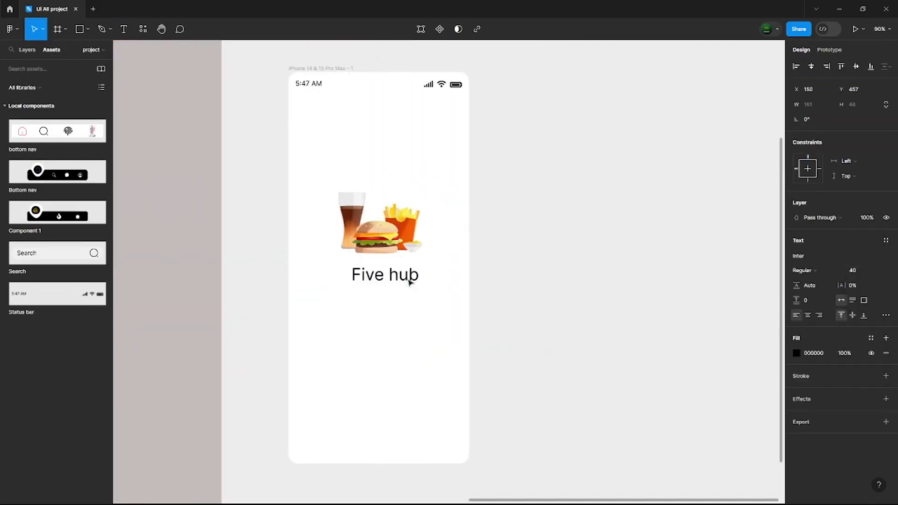
{"action": "left_click", "coordinate": [435, 299]}
- Change the fill of the "Five hub" text to white
{"action": "left_click", "coordinate": [384, 274]}
{"action": "scroll", "coordinate": [467, 328], "scroll_direction": "down", "scroll_amount": 4}
{"action": "scroll", "coordinate": [463, 343], "scroll_direction": "up", "scroll_amount": 3}
{"action": "left_click", "coordinate": [797, 353]}
{"action": "left_click_drag", "start_coordinate": [697, 290], "coordinate": [673, 263]}
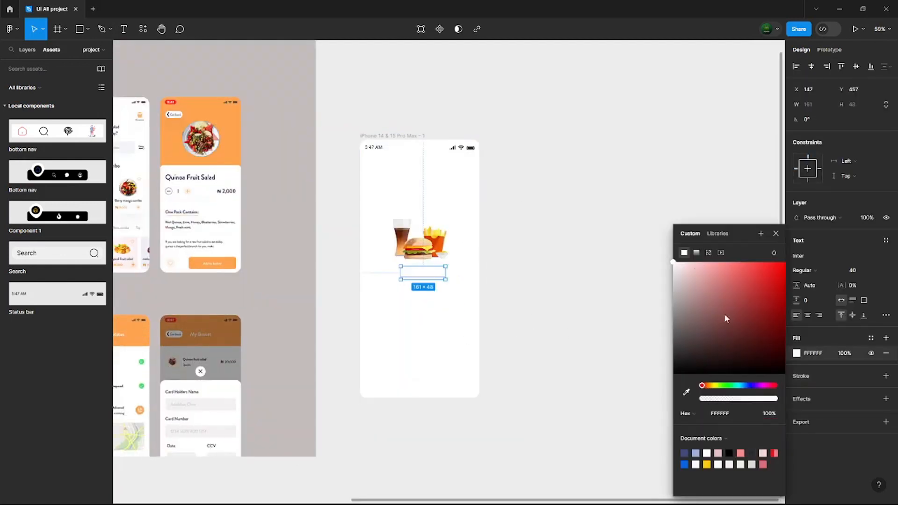
- Try a stroke outline, a replaced fill and a drop shadow on the "Five hub" text
{"action": "left_click", "coordinate": [886, 377]}
{"action": "left_click", "coordinate": [886, 353]}
{"action": "left_click", "coordinate": [886, 338]}
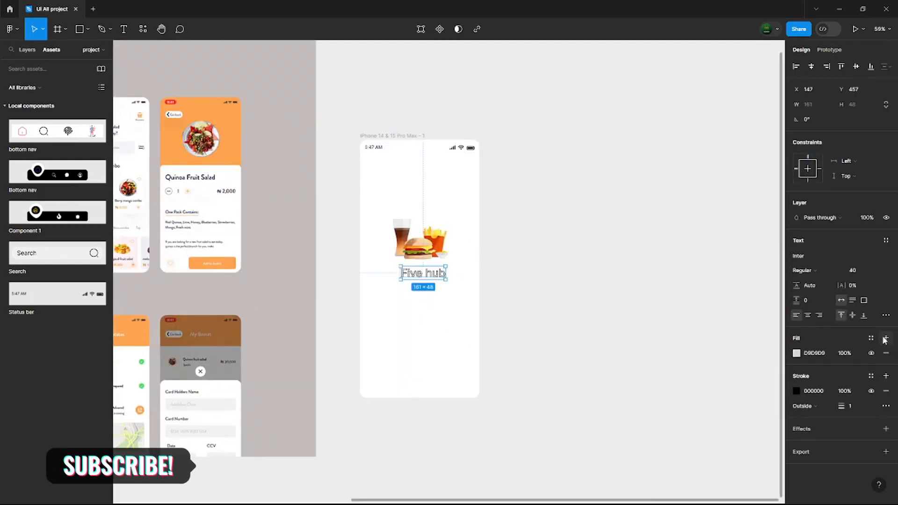
{"action": "left_click", "coordinate": [886, 391]}
{"action": "left_click", "coordinate": [887, 338]}
{"action": "left_click", "coordinate": [886, 353]}
{"action": "left_click", "coordinate": [886, 399]}
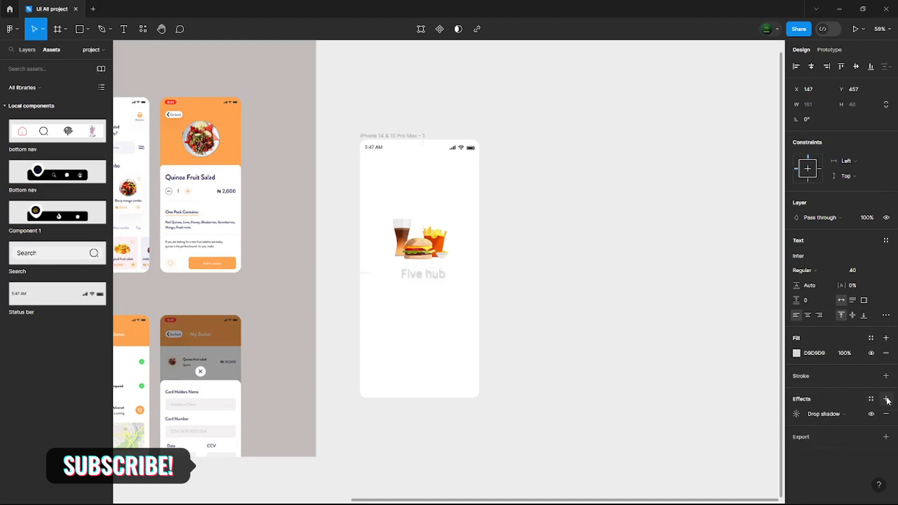
- Set the "Five hub" text fill to FFFFFF with no stroke or effect
{"action": "left_click", "coordinate": [796, 353]}
{"action": "left_click_drag", "start_coordinate": [692, 285], "coordinate": [673, 262]}
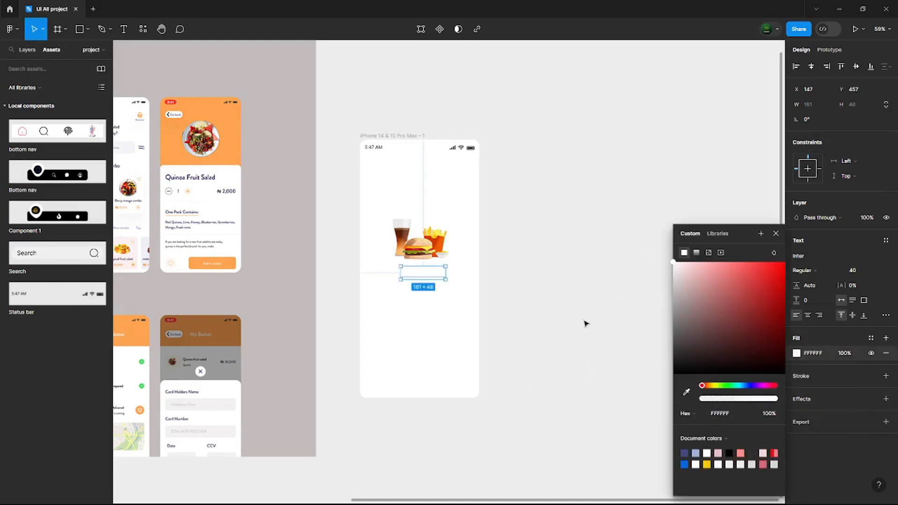
{"action": "left_click", "coordinate": [585, 323]}
- Draw a rectangle about 220 × 45 around the "Five hub" text and move it behind the text in the layer order
{"action": "scroll", "coordinate": [384, 337], "scroll_direction": "down", "scroll_amount": 5}
{"action": "scroll", "coordinate": [403, 323], "scroll_direction": "up", "scroll_amount": 7}
{"action": "left_click", "coordinate": [327, 303]}
{"action": "left_click", "coordinate": [80, 30]}
{"action": "mouse_move", "coordinate": [275, 295]}
{"action": "left_mouse_down"}
{"action": "mouse_move", "coordinate": [407, 323]}
{"action": "mouse_move", "coordinate": [375, 315]}
{"action": "left_mouse_up"}
{"action": "left_click", "coordinate": [27, 49]}
{"action": "left_click_drag", "start_coordinate": [31, 140], "coordinate": [32, 158]}
{"action": "left_click", "coordinate": [518, 329]}
- Round only the top-right and bottom-left corners of the rectangle behind "Five hub" with a radius of 30
{"action": "left_click", "coordinate": [373, 308]}
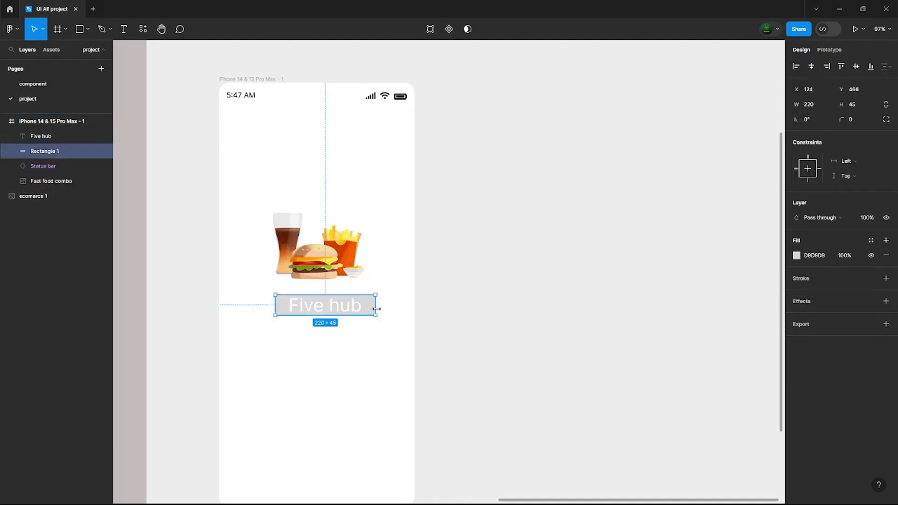
{"action": "left_click", "coordinate": [885, 119]}
{"action": "left_click_drag", "start_coordinate": [321, 110], "coordinate": [90, 126]}
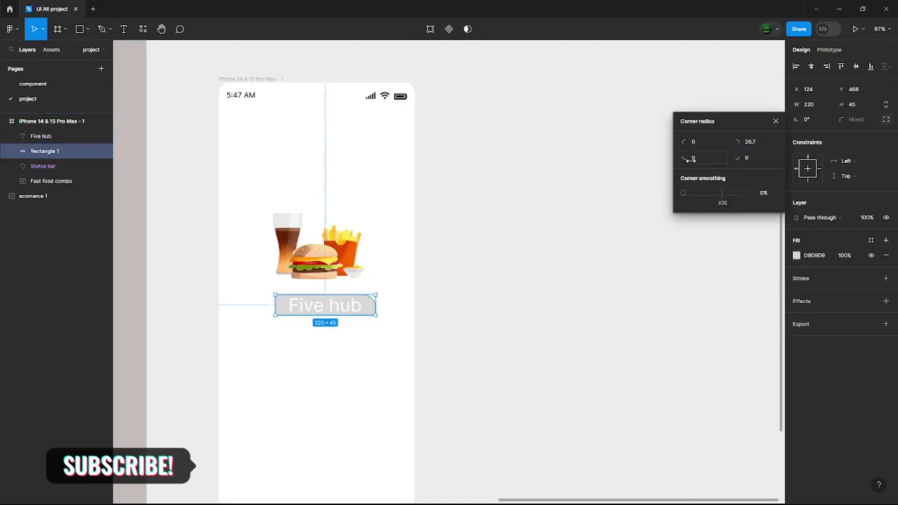
{"action": "left_click_drag", "start_coordinate": [685, 158], "coordinate": [78, 148]}
{"action": "left_click", "coordinate": [696, 158]}
{"action": "type", "text": "30"}
{"action": "left_click", "coordinate": [750, 142]}
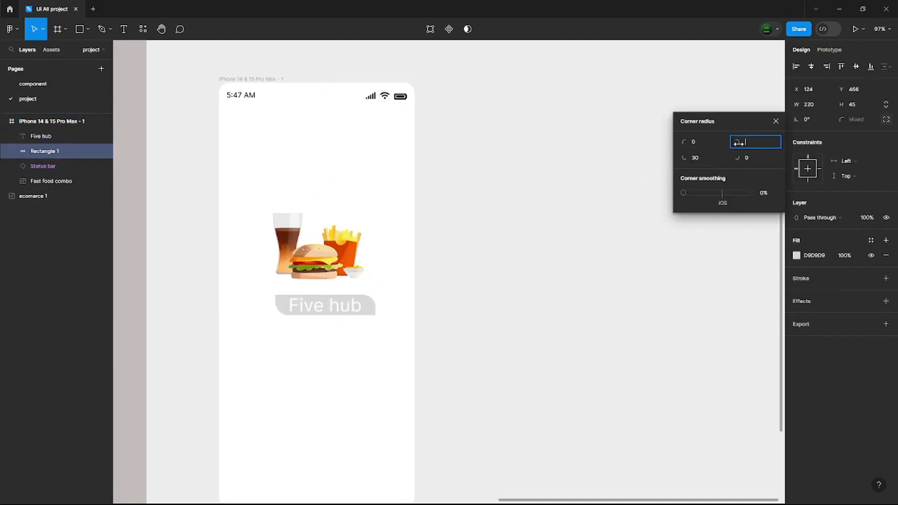
{"action": "type", "text": "30"}
{"action": "key", "text": "Return"}
{"action": "left_click", "coordinate": [776, 120]}
- Fill the "Five hub" rectangle with the orange sampled from the reference design
{"action": "left_click", "coordinate": [797, 257]}
{"action": "left_click", "coordinate": [686, 392]}
{"action": "scroll", "coordinate": [526, 308], "scroll_direction": "down", "scroll_amount": 1}
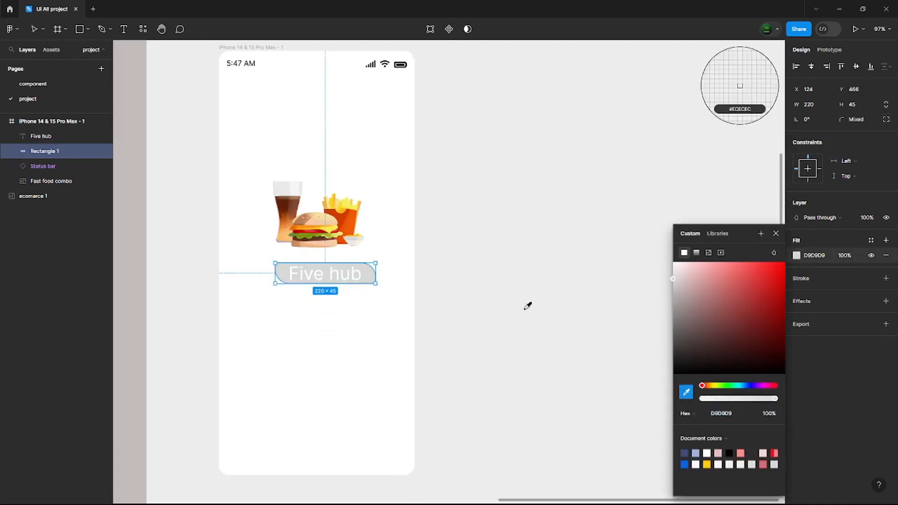
{"action": "scroll", "coordinate": [524, 309], "scroll_direction": "down", "scroll_amount": 4}
{"action": "left_click", "coordinate": [244, 279]}
{"action": "left_click", "coordinate": [546, 291]}
- Set the "Five hub" text to the Bold font weight
{"action": "left_click", "coordinate": [416, 290]}
{"action": "left_click", "coordinate": [827, 271]}
{"action": "left_click", "coordinate": [813, 304]}
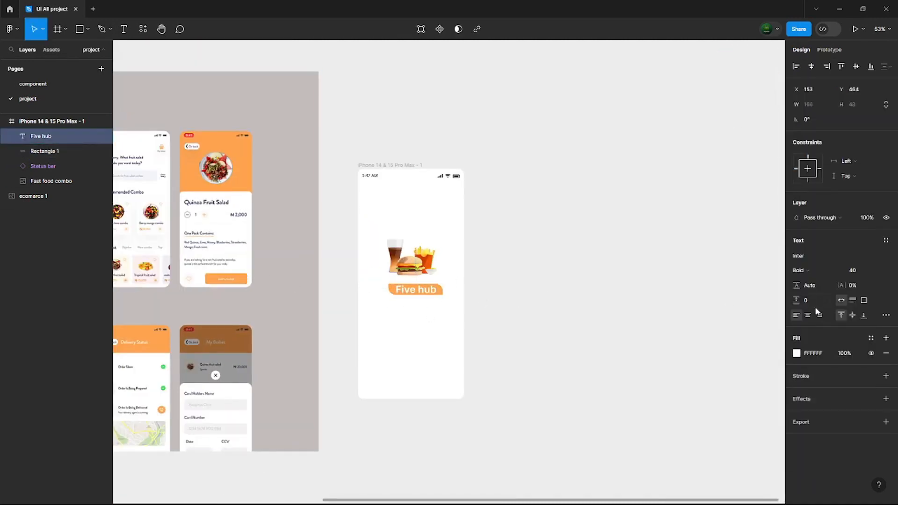
{"action": "left_click", "coordinate": [625, 325]}
{"action": "scroll", "coordinate": [626, 325], "scroll_direction": "down", "scroll_amount": 4}
{"action": "scroll", "coordinate": [407, 301], "scroll_direction": "up", "scroll_amount": 4}
- Add a second iPhone 14 & 15 Pro Max frame beside the first and round its corners
{"action": "left_click_drag", "start_coordinate": [771, 285], "coordinate": [469, 323]}
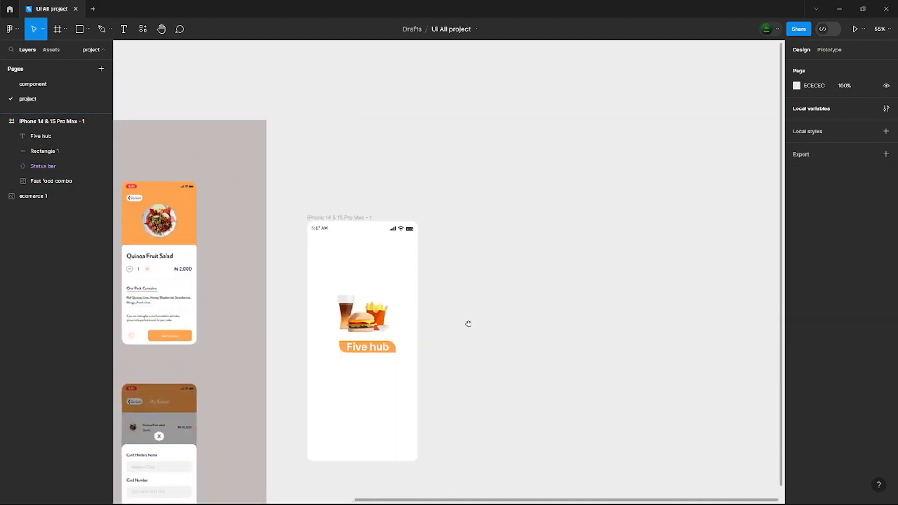
{"action": "left_click", "coordinate": [58, 29]}
{"action": "left_click", "coordinate": [824, 96]}
{"action": "left_click_drag", "start_coordinate": [481, 202], "coordinate": [506, 270]}
{"action": "left_click_drag", "start_coordinate": [841, 134], "coordinate": [362, 132]}
{"action": "left_click", "coordinate": [631, 276]}
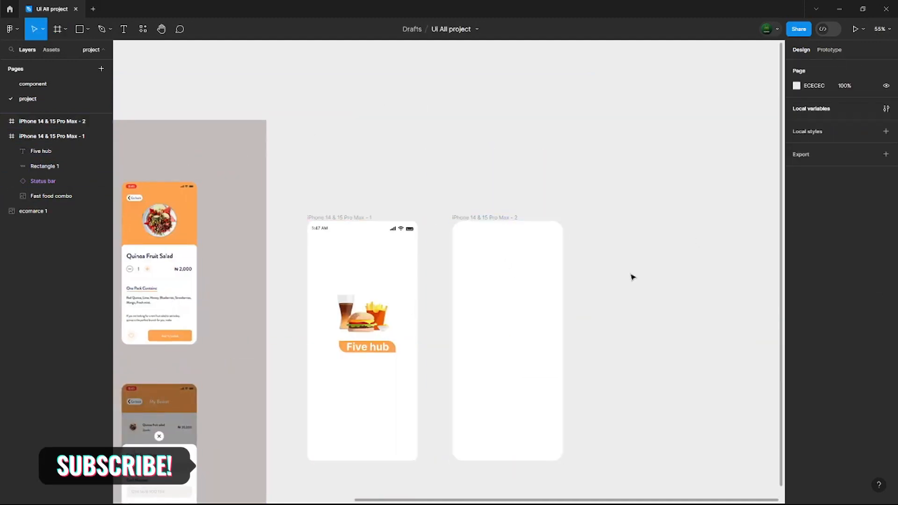
- Copy the status bar from the first frame to the top of the second frame
{"action": "left_click", "coordinate": [385, 230]}
{"action": "left_click_drag", "start_coordinate": [395, 230], "coordinate": [544, 234]}
{"action": "left_click", "coordinate": [560, 248]}
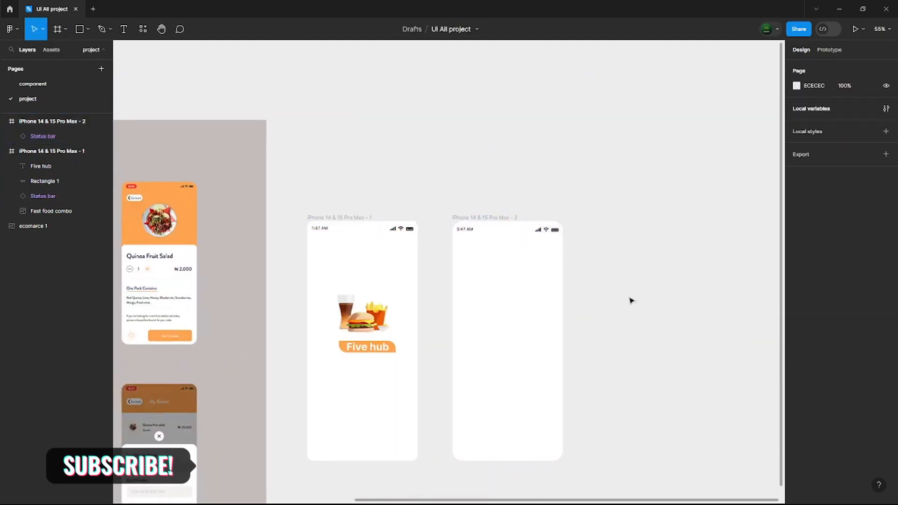
- Draw a rectangle about 487 × 341 over the second frame's upper part and fill it with the logo badge's orange, FDA551
{"action": "left_click", "coordinate": [82, 29]}
{"action": "mouse_move", "coordinate": [455, 226]}
{"action": "left_mouse_down"}
{"action": "mouse_move", "coordinate": [569, 265]}
{"action": "mouse_move", "coordinate": [578, 307]}
{"action": "left_mouse_up"}
{"action": "left_click", "coordinate": [796, 255]}
{"action": "left_click", "coordinate": [685, 393]}
{"action": "left_click", "coordinate": [392, 348]}
{"action": "left_click", "coordinate": [619, 276]}
- Move the orange rectangle below the status bar in the second frame's layer order
{"action": "left_click", "coordinate": [510, 280]}
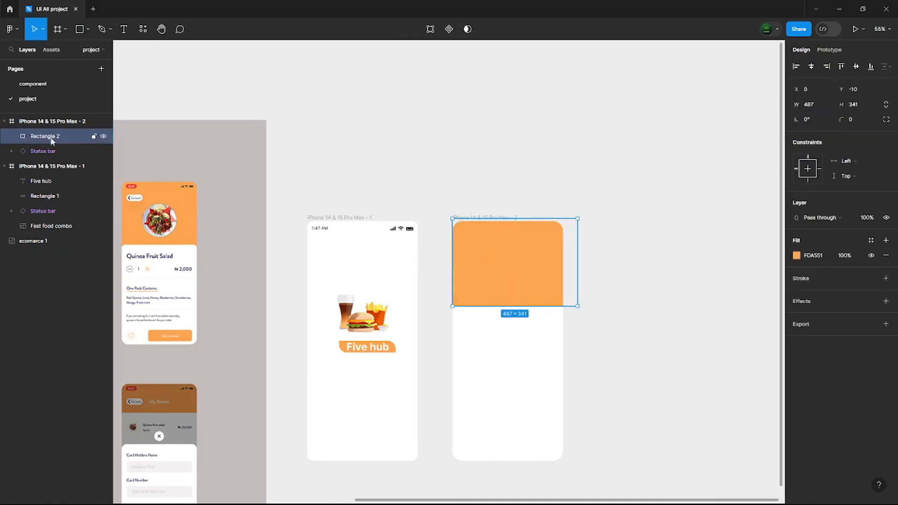
{"action": "left_click_drag", "start_coordinate": [51, 139], "coordinate": [52, 157]}
{"action": "left_click", "coordinate": [365, 144]}
- Duplicate the fast food illustration into the second frame and position it in the lower middle of the orange block
{"action": "scroll", "coordinate": [286, 182], "scroll_direction": "down", "scroll_amount": 5}
{"action": "left_click", "coordinate": [317, 236]}
{"action": "key", "text": "ctrl+d"}
{"action": "left_click_drag", "start_coordinate": [317, 236], "coordinate": [428, 282]}
{"action": "scroll", "coordinate": [316, 392], "scroll_direction": "up", "scroll_amount": 5}
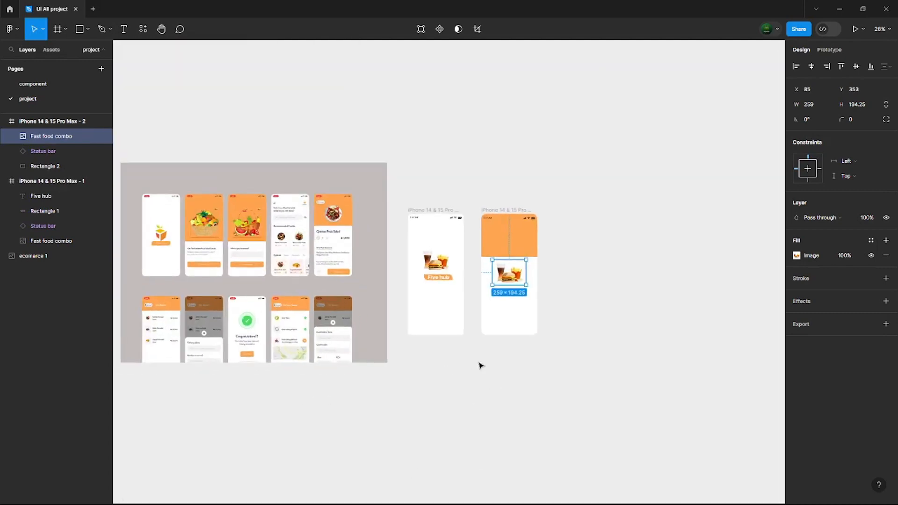
{"action": "left_click_drag", "start_coordinate": [499, 301], "coordinate": [526, 289]}
{"action": "left_click", "coordinate": [515, 269]}
{"action": "left_click_drag", "start_coordinate": [496, 266], "coordinate": [495, 274]}
{"action": "left_click", "coordinate": [561, 290]}
{"action": "left_click", "coordinate": [584, 328]}
- Add the heading text "Get The Fastest Frutes" below the orange block in the second frame
{"action": "scroll", "coordinate": [636, 331], "scroll_direction": "up", "scroll_amount": 2}
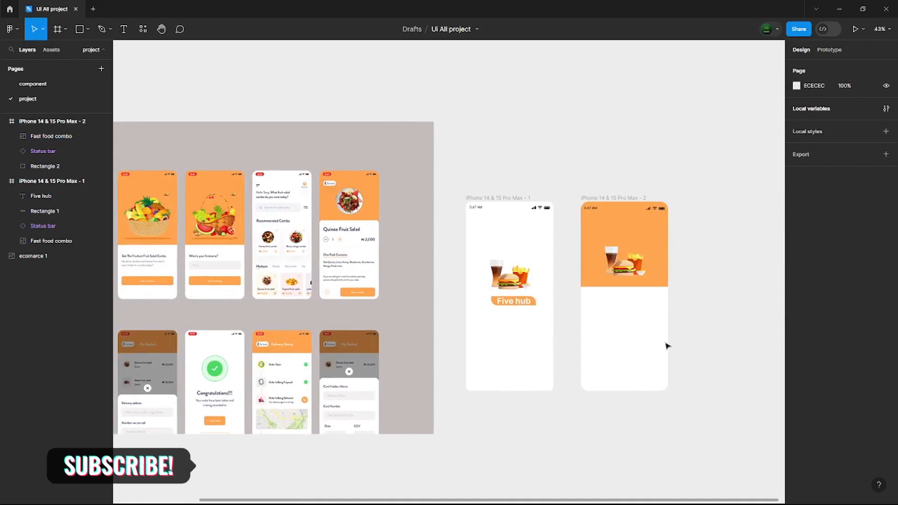
{"action": "left_click", "coordinate": [124, 29]}
{"action": "left_click", "coordinate": [602, 306]}
{"action": "type", "text": "Get The"}
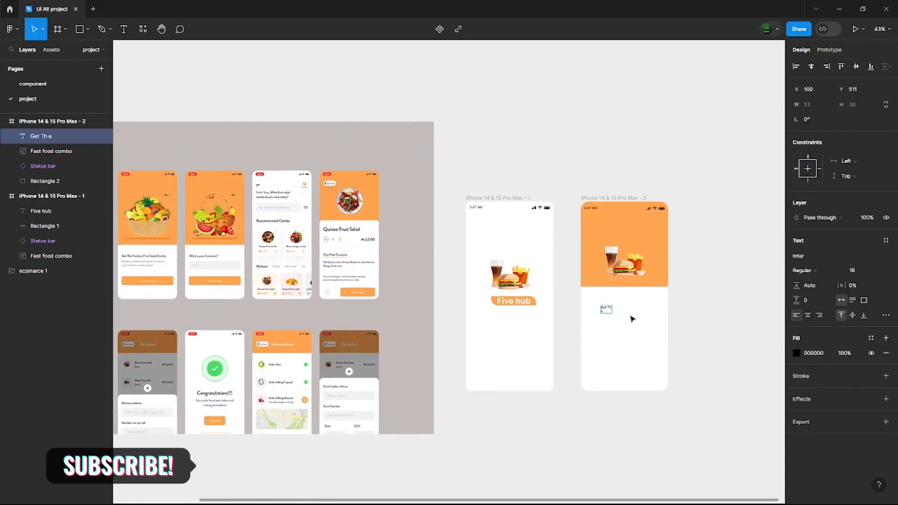
{"action": "type", "text": " Frutes"}
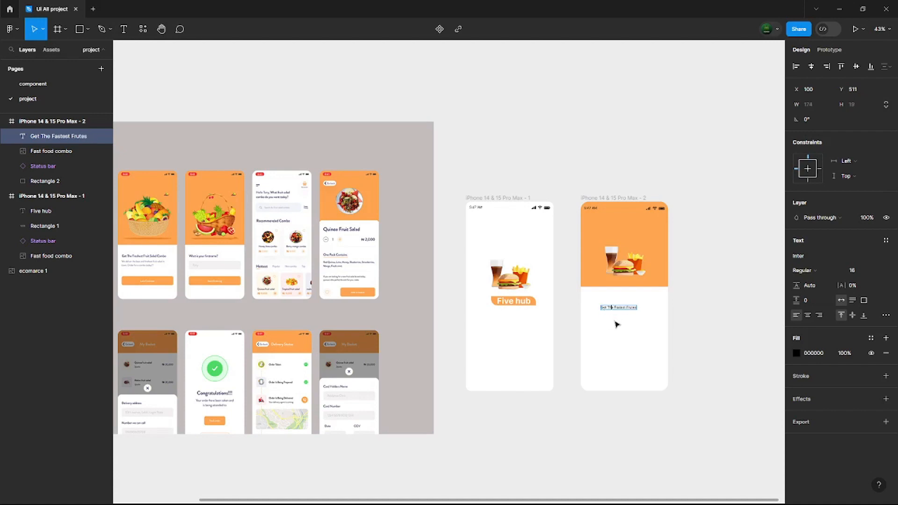
- Set the heading's font size to 24, shift it closer under the orange block, and append "combo"
{"action": "left_click", "coordinate": [870, 270]}
{"action": "left_click", "coordinate": [864, 282]}
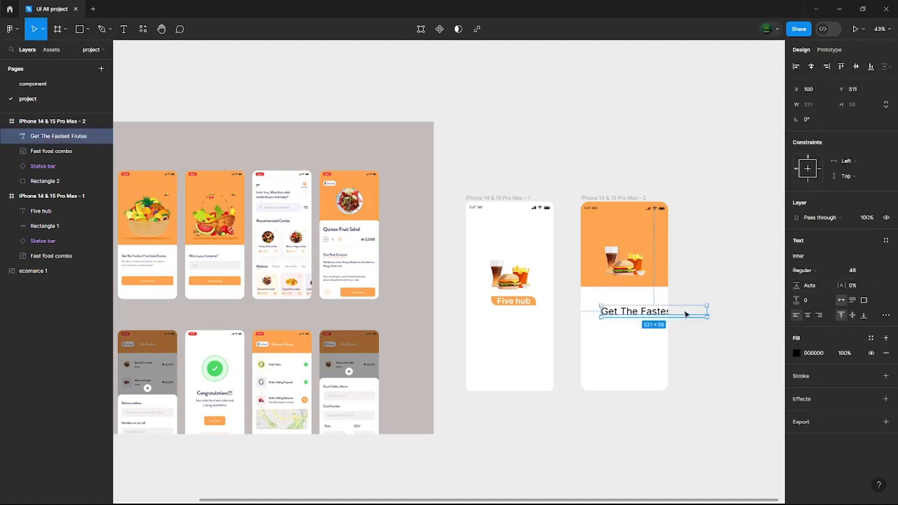
{"action": "left_click_drag", "start_coordinate": [690, 311], "coordinate": [673, 302]}
{"action": "left_click", "coordinate": [870, 270]}
{"action": "left_click", "coordinate": [863, 225]}
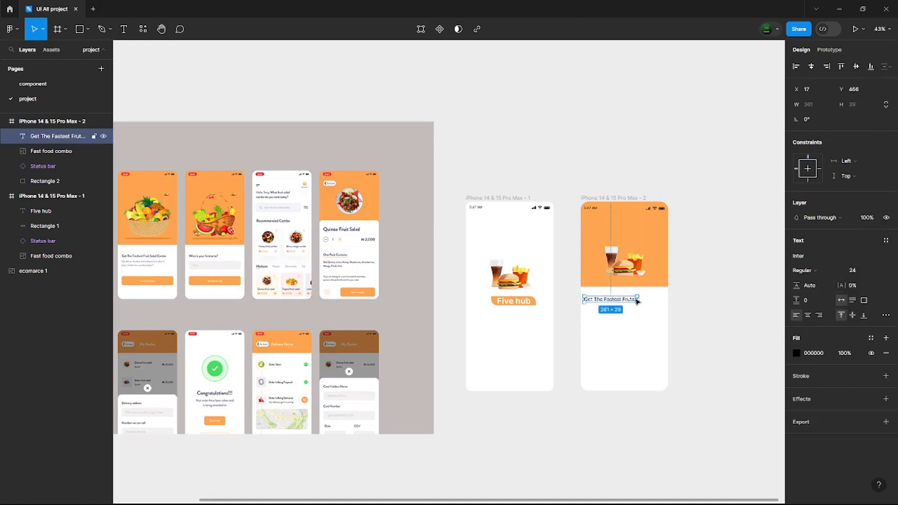
{"action": "type", "text": "combo"}
{"action": "key", "text": "Escape"}
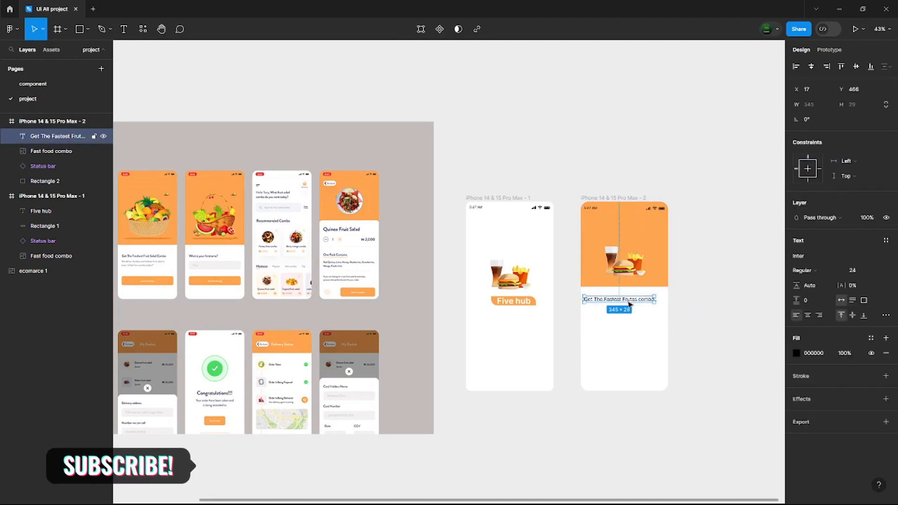
- Duplicate the heading below as size 20 body text, repeat its wording, and narrow it to wrap onto two lines
{"action": "left_click_drag", "start_coordinate": [648, 302], "coordinate": [625, 314], "text": "alt"}
{"action": "left_click", "coordinate": [852, 271]}
{"action": "left_click", "coordinate": [863, 236]}
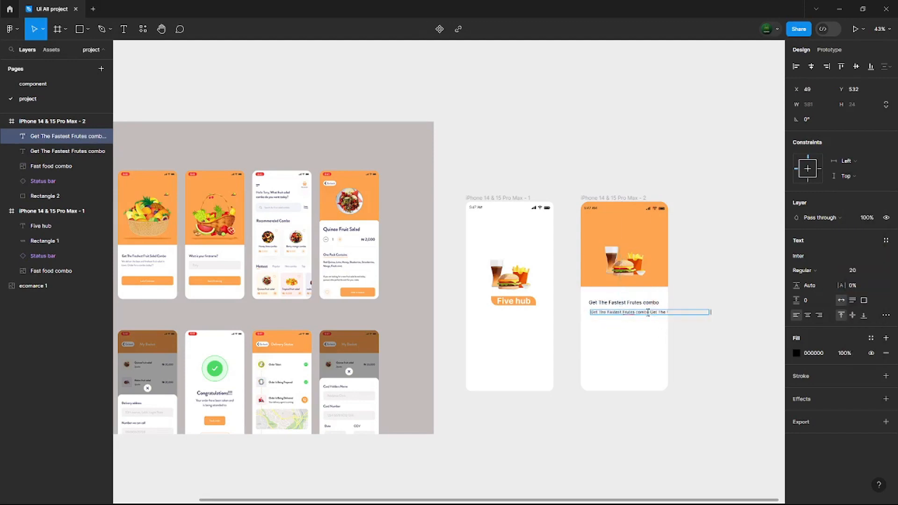
{"action": "left_click_drag", "start_coordinate": [710, 314], "coordinate": [660, 314]}
{"action": "left_click", "coordinate": [720, 332]}
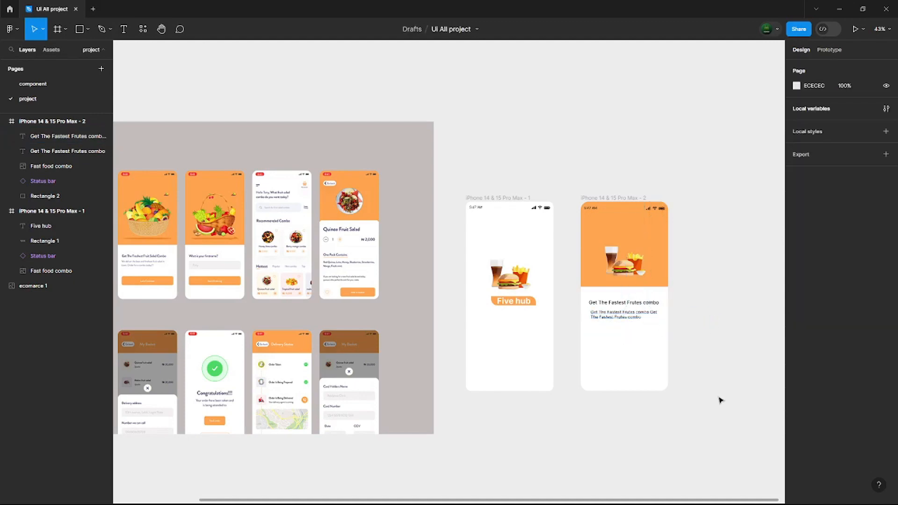
- Add a drop shadow to the second frame's food illustration and increase its offset so it falls to the side
{"action": "left_click", "coordinate": [627, 264]}
{"action": "left_click", "coordinate": [886, 303]}
{"action": "left_click", "coordinate": [838, 318]}
{"action": "left_click", "coordinate": [800, 316]}
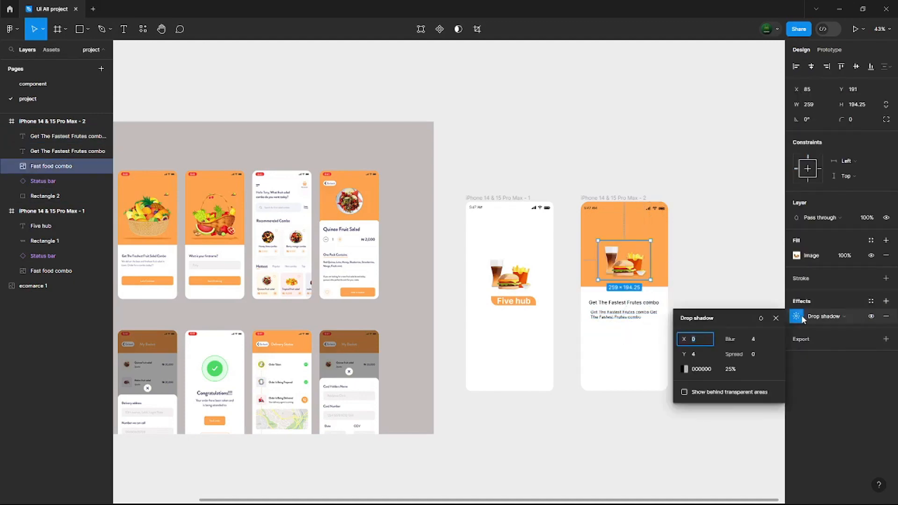
{"action": "left_click_drag", "start_coordinate": [709, 350], "coordinate": [753, 354]}
{"action": "left_click", "coordinate": [735, 382]}
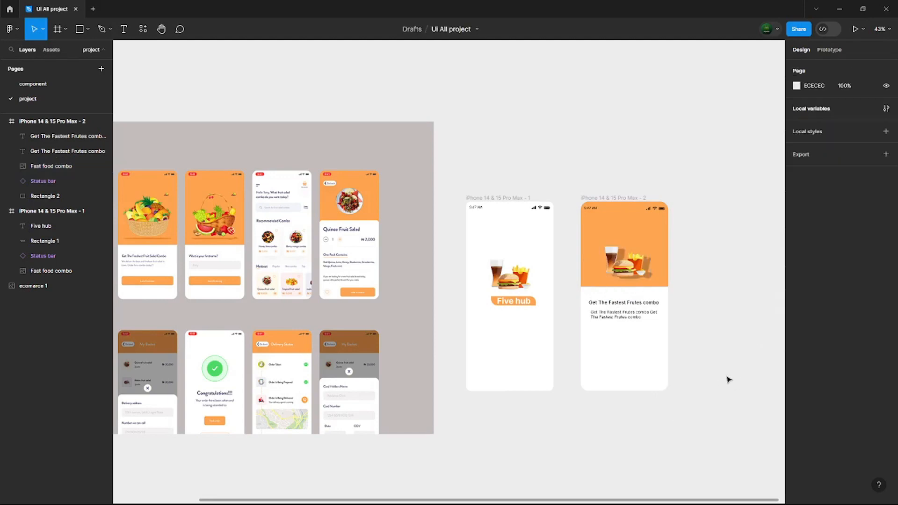
- Draw a button rectangle about 341 × 70 below the body text with a corner radius of 19
{"action": "left_click", "coordinate": [82, 32]}
{"action": "mouse_move", "coordinate": [590, 327]}
{"action": "left_mouse_down"}
{"action": "mouse_move", "coordinate": [655, 354]}
{"action": "mouse_move", "coordinate": [659, 343]}
{"action": "mouse_move", "coordinate": [644, 358]}
{"action": "left_mouse_up"}
{"action": "left_click_drag", "start_coordinate": [842, 120], "coordinate": [878, 120]}
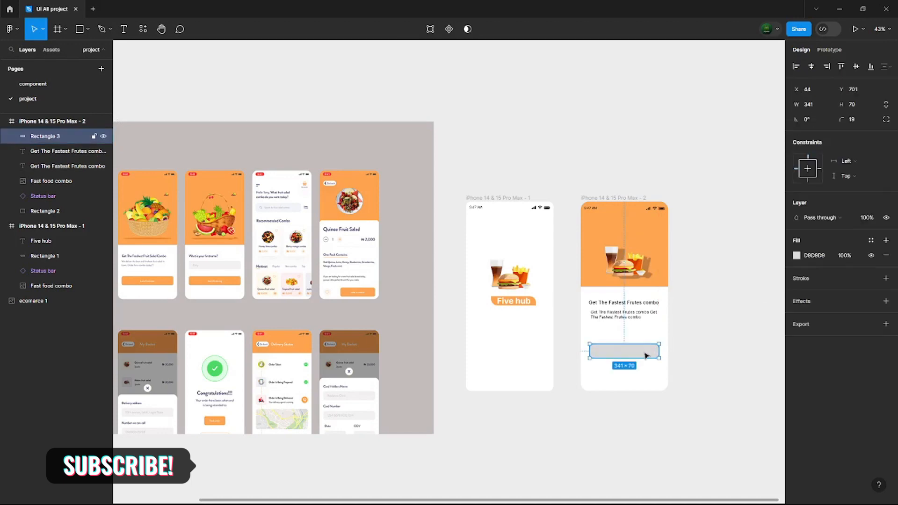
- Add the label "Lats Contine" at size 20 on the button rectangle and fill the text with white
{"action": "left_click", "coordinate": [124, 29]}
{"action": "left_click", "coordinate": [603, 348]}
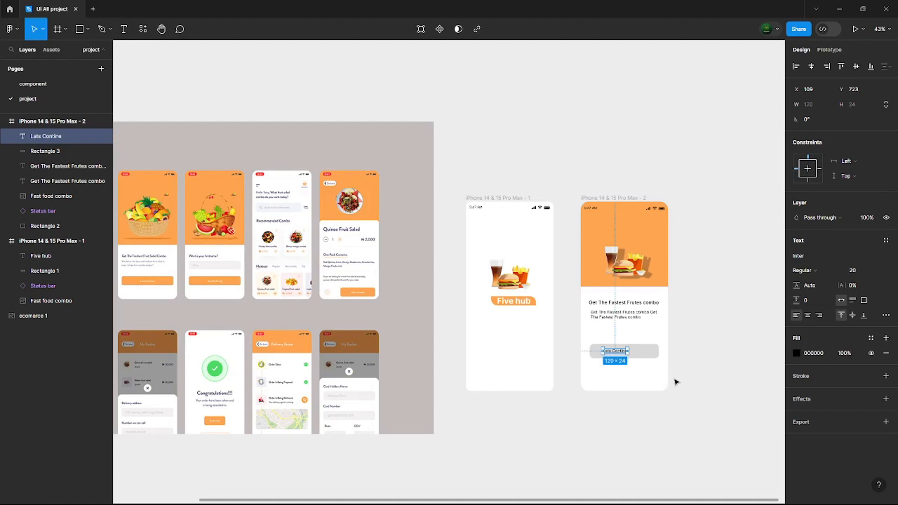
{"action": "left_click", "coordinate": [796, 353]}
{"action": "left_click", "coordinate": [691, 452]}
{"action": "left_click", "coordinate": [590, 441]}
- Fill the button rectangle with the orange sampled from the header block and centre the label on it
{"action": "left_click", "coordinate": [650, 355]}
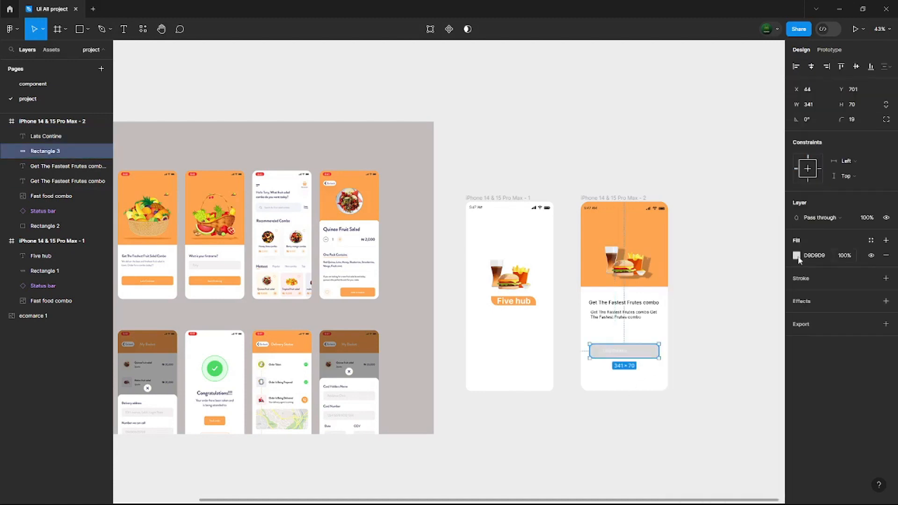
{"action": "left_click", "coordinate": [798, 257]}
{"action": "left_click", "coordinate": [686, 391]}
{"action": "left_click", "coordinate": [653, 248]}
{"action": "left_click", "coordinate": [624, 353]}
{"action": "left_click_drag", "start_coordinate": [624, 353], "coordinate": [633, 353]}
{"action": "left_click", "coordinate": [699, 375]}
- Add a third iPhone 14 & 15 Pro Max frame beside the second and copy the status bar into it
{"action": "scroll", "coordinate": [689, 368], "scroll_direction": "down", "scroll_amount": 1}
{"action": "left_click_drag", "start_coordinate": [688, 367], "coordinate": [539, 370]}
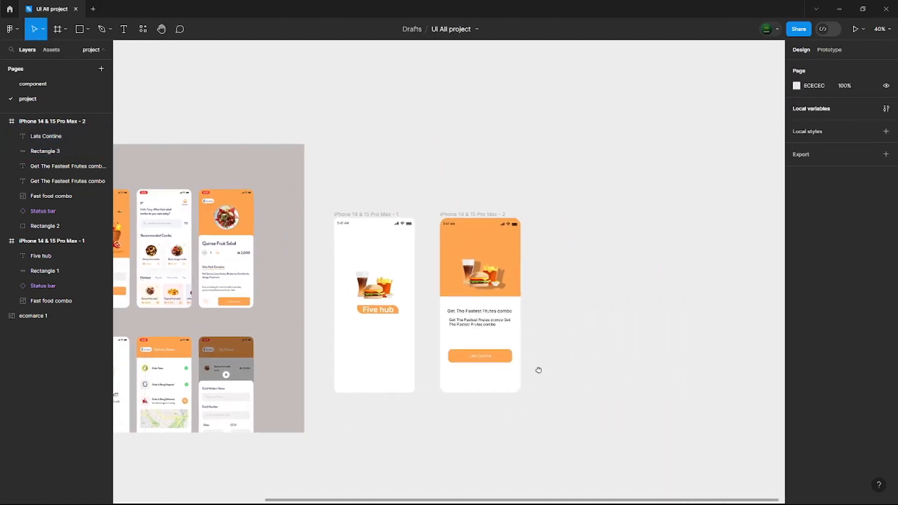
{"action": "key", "text": "f"}
{"action": "left_click", "coordinate": [814, 94]}
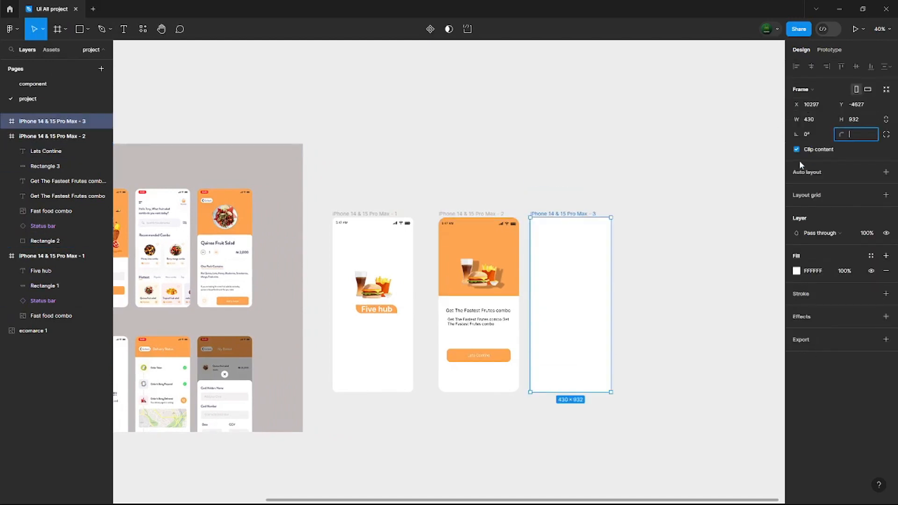
{"action": "left_click", "coordinate": [670, 362]}
{"action": "left_click_drag", "start_coordinate": [485, 224], "coordinate": [576, 224]}
{"action": "left_click", "coordinate": [649, 288]}
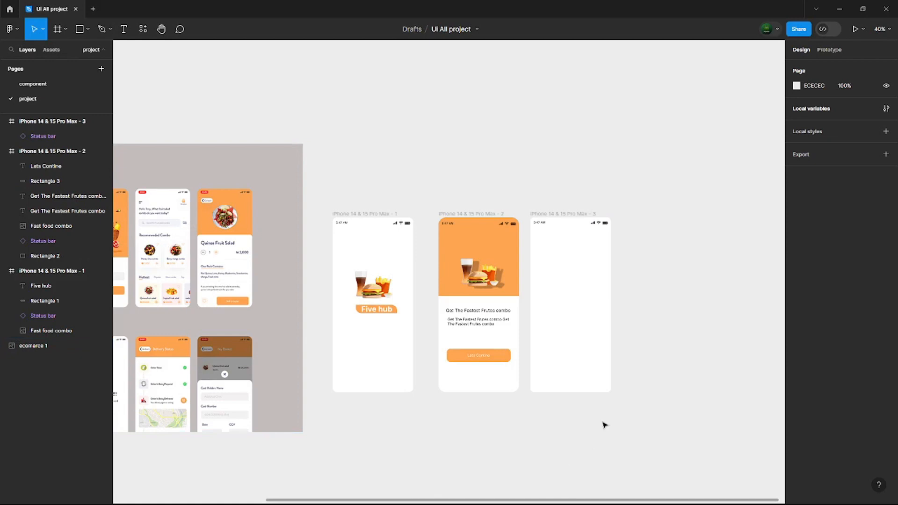
- Open the Icons8 plugin, find a "menu" icon and place it at about 48 × 48 below the third frame's clock
{"action": "key", "text": "shift+i"}
{"action": "left_click", "coordinate": [198, 127]}
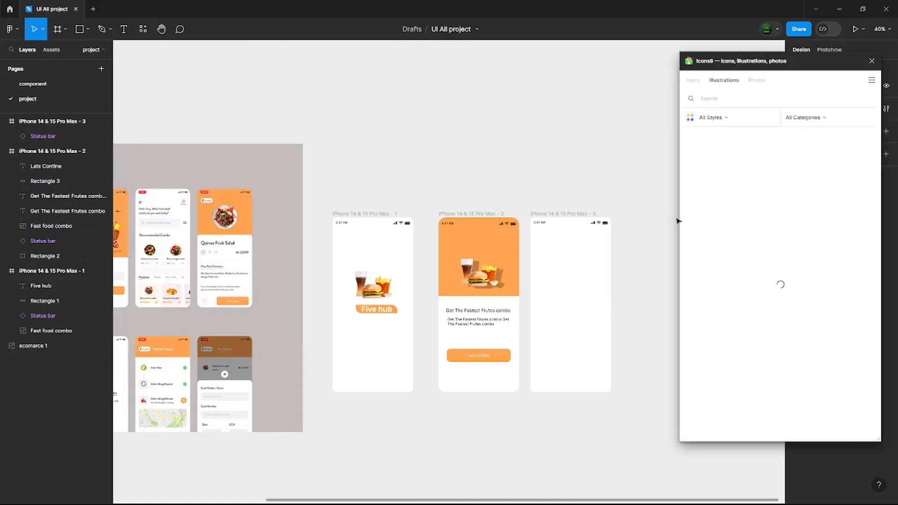
{"action": "left_click", "coordinate": [711, 98]}
{"action": "type", "text": "menu"}
{"action": "left_click_drag", "start_coordinate": [728, 152], "coordinate": [547, 236]}
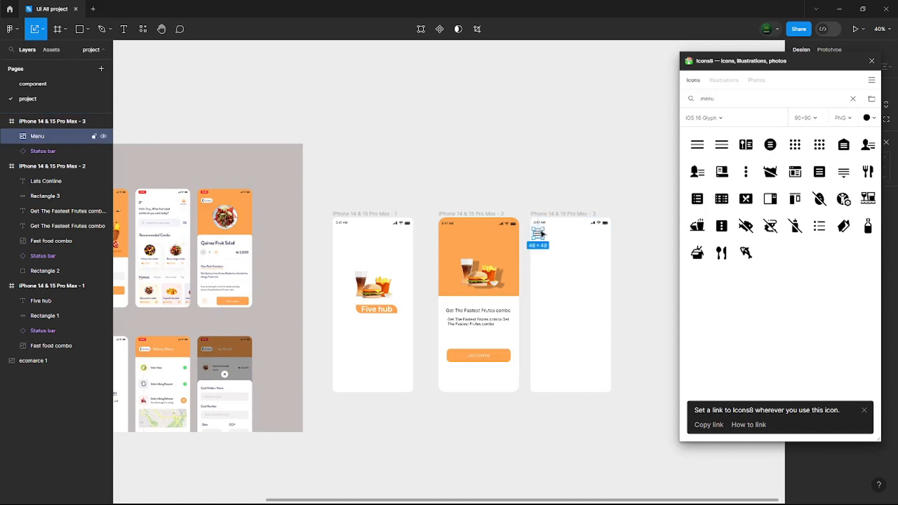
- Find a "cart" icon and place the Favorite Cart icon, scaled down, at the third frame's upper right, level with the menu icon
{"action": "left_click", "coordinate": [853, 98]}
{"action": "type", "text": "car"}
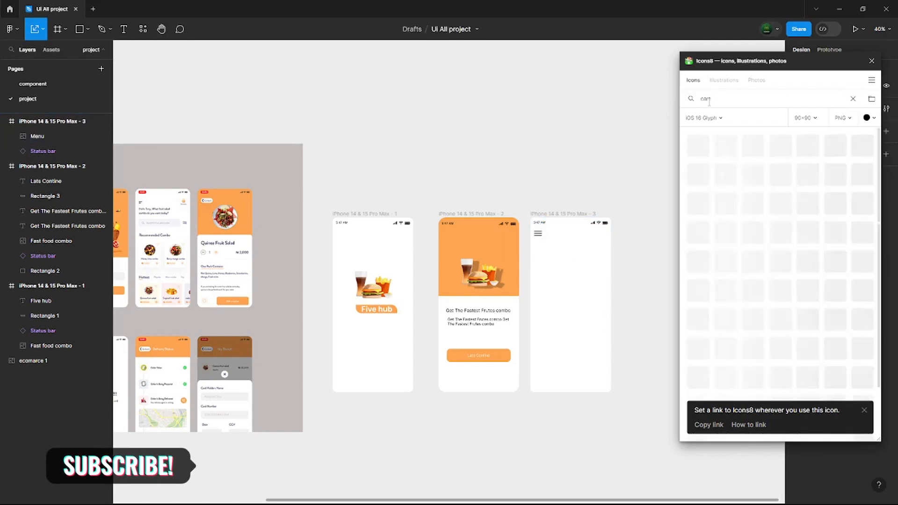
{"action": "type", "text": "t"}
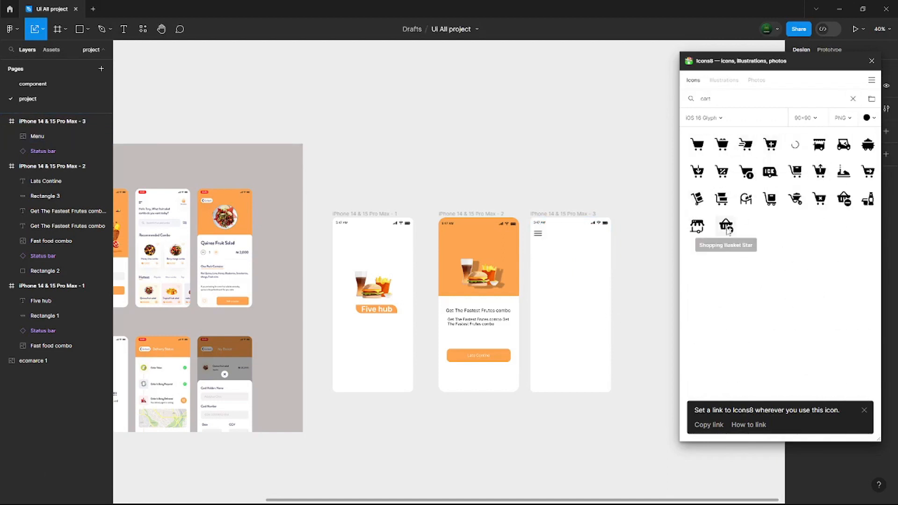
{"action": "left_click_drag", "start_coordinate": [458, 280], "coordinate": [602, 241]}
{"action": "left_click", "coordinate": [627, 262]}
{"action": "left_click_drag", "start_coordinate": [599, 235], "coordinate": [603, 236]}
{"action": "left_click", "coordinate": [627, 262]}
{"action": "left_click", "coordinate": [632, 312]}
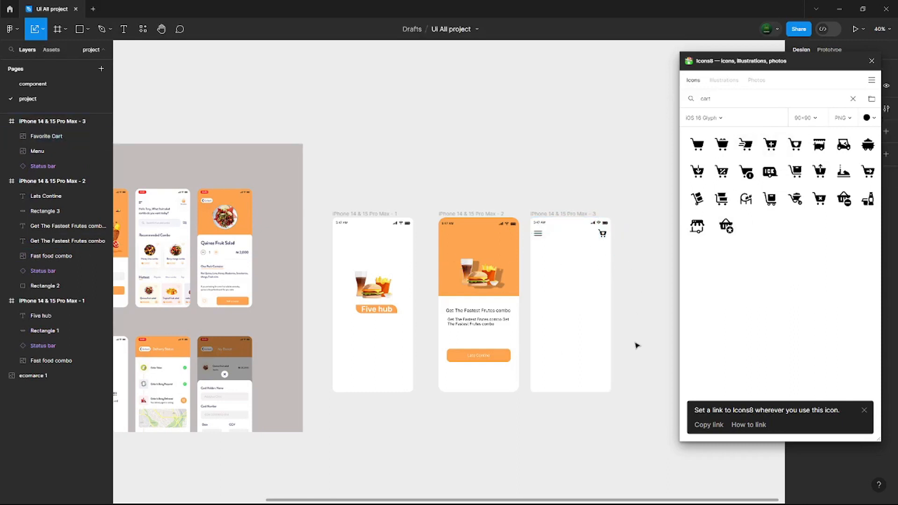
- Find a "search" icon and place the magnifying glass in the third frame below the menu icon
{"action": "left_click", "coordinate": [853, 99]}
{"action": "left_click", "coordinate": [712, 99]}
{"action": "type", "text": "search"}
{"action": "left_click", "coordinate": [697, 145]}
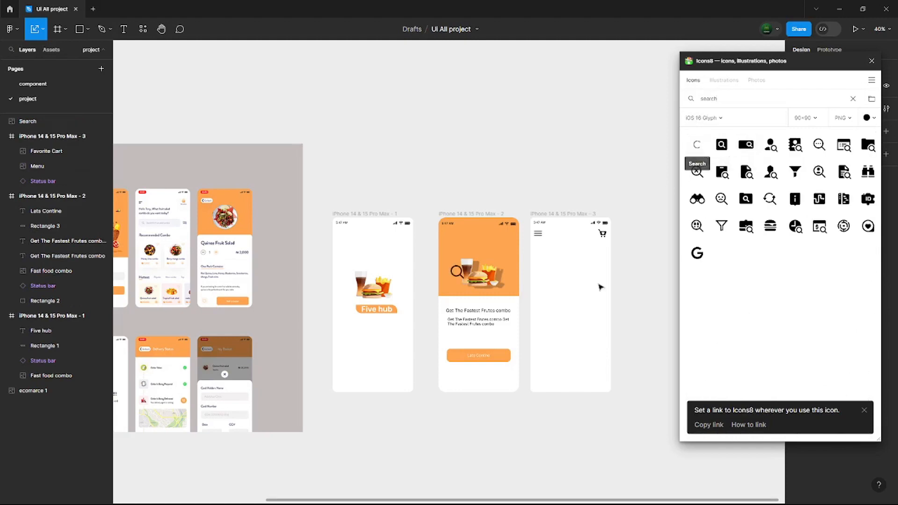
{"action": "mouse_move", "coordinate": [448, 272]}
{"action": "left_mouse_down"}
{"action": "mouse_move", "coordinate": [545, 256]}
{"action": "mouse_move", "coordinate": [611, 280]}
{"action": "mouse_move", "coordinate": [609, 269]}
{"action": "left_mouse_up"}
- Draw a search bar rectangle behind the magnifying glass and narrow it to about 344 wide, leaving space at its right end
{"action": "key", "text": "r"}
{"action": "left_click_drag", "start_coordinate": [36, 140], "coordinate": [49, 156]}
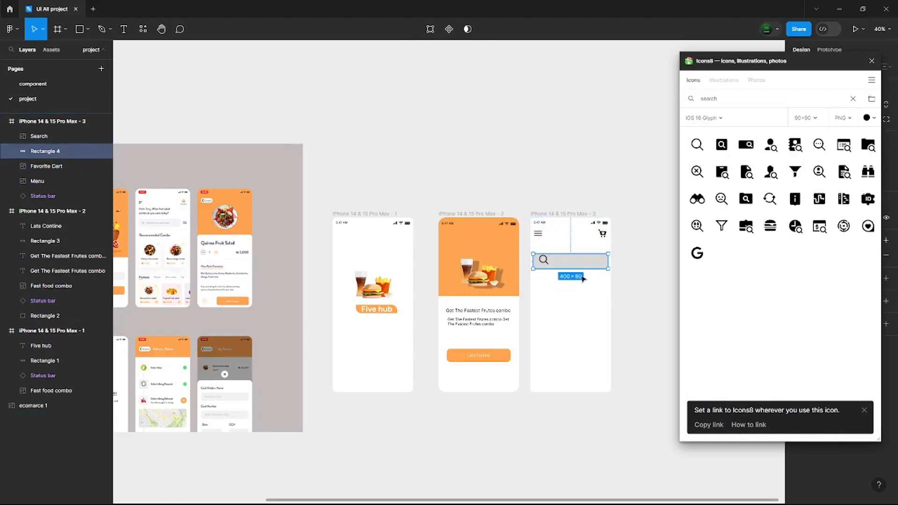
{"action": "left_click", "coordinate": [629, 315]}
{"action": "left_click", "coordinate": [608, 260]}
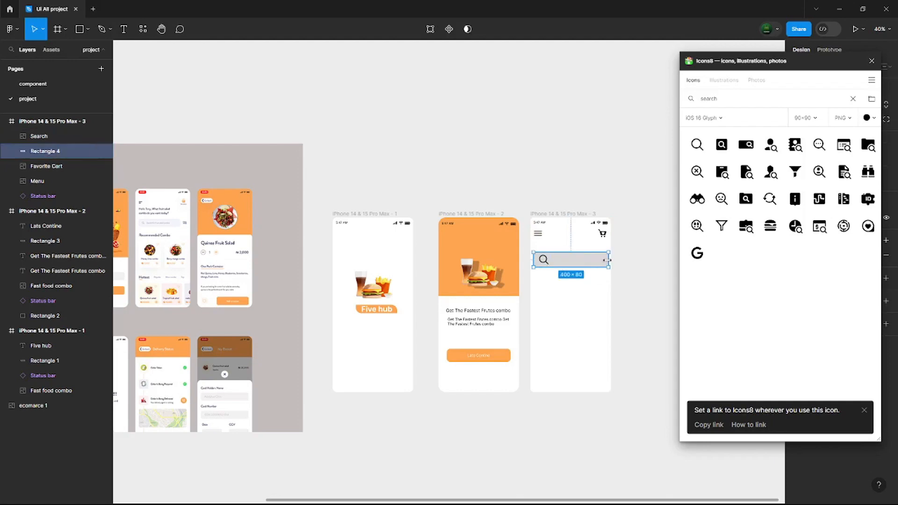
{"action": "left_click", "coordinate": [635, 315]}
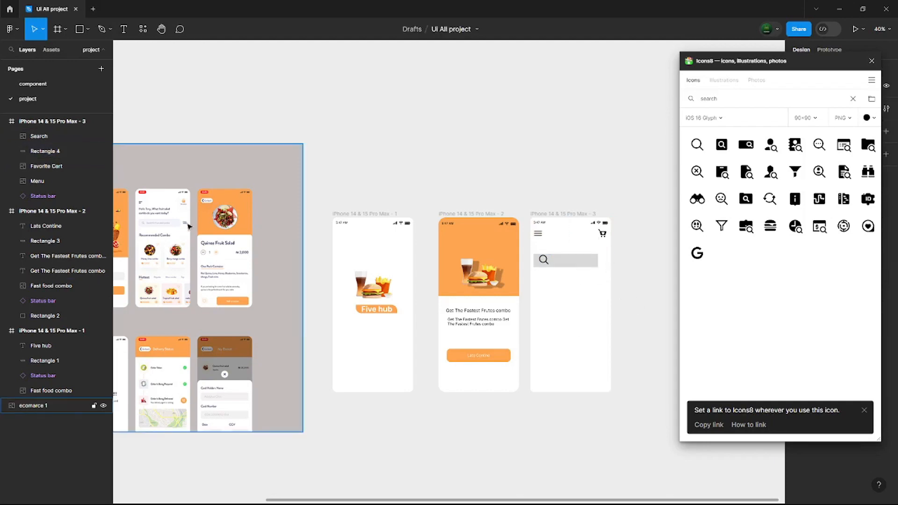
- Browse the popular icons and search for "double" and "arrow" to look for a filter icon matching the reference
{"action": "left_click", "coordinate": [853, 99]}
{"action": "scroll", "coordinate": [775, 322], "scroll_direction": "down", "scroll_amount": 15}
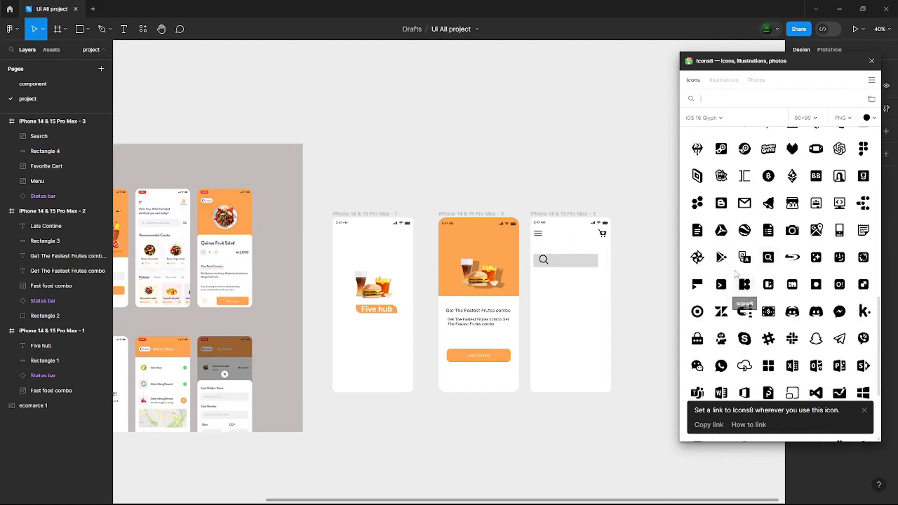
{"action": "scroll", "coordinate": [776, 318], "scroll_direction": "up", "scroll_amount": 5}
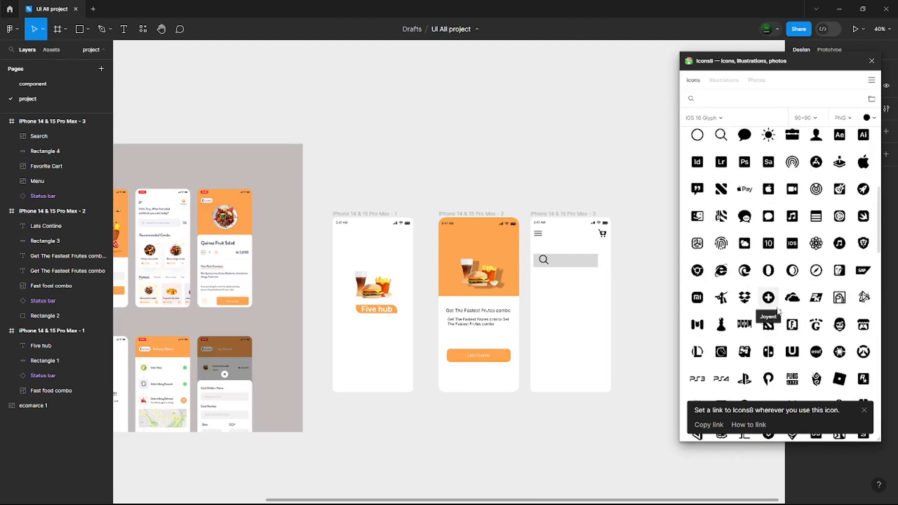
{"action": "scroll", "coordinate": [790, 262], "scroll_direction": "down", "scroll_amount": 5}
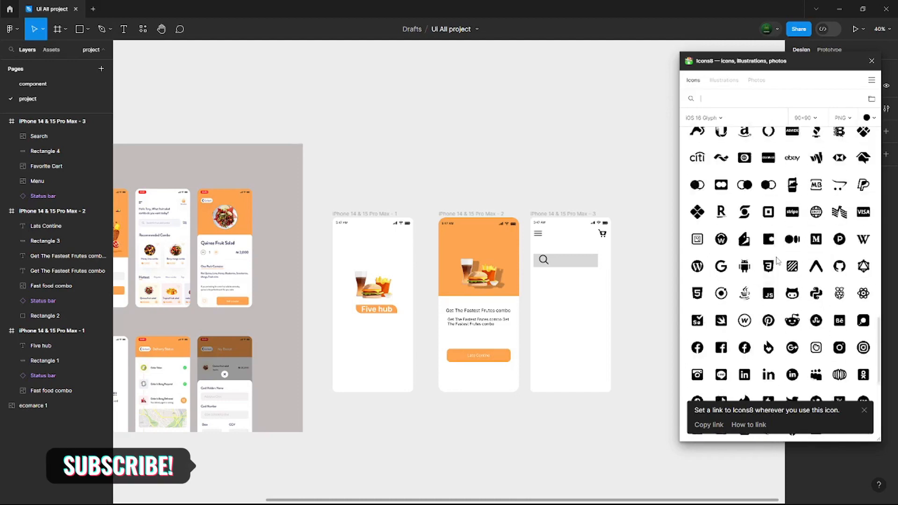
{"action": "scroll", "coordinate": [758, 187], "scroll_direction": "up", "scroll_amount": 5}
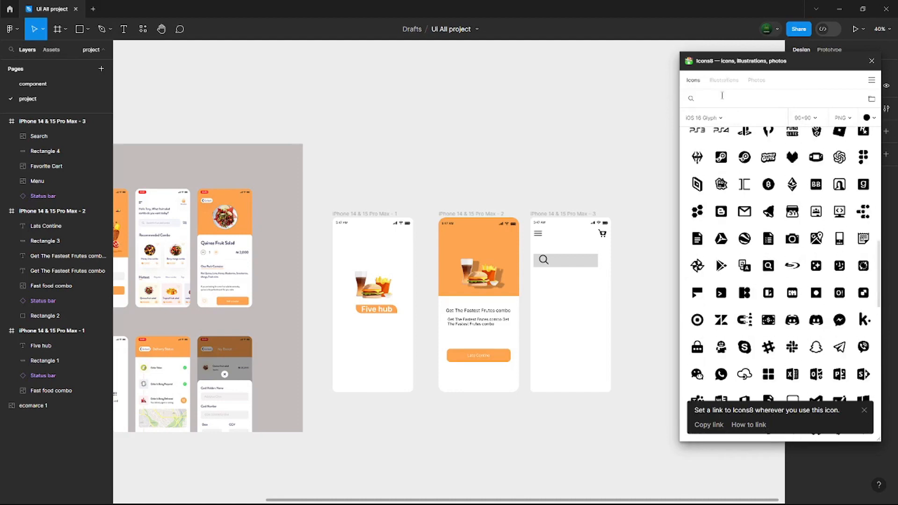
{"action": "left_click", "coordinate": [853, 99]}
{"action": "left_click", "coordinate": [758, 99]}
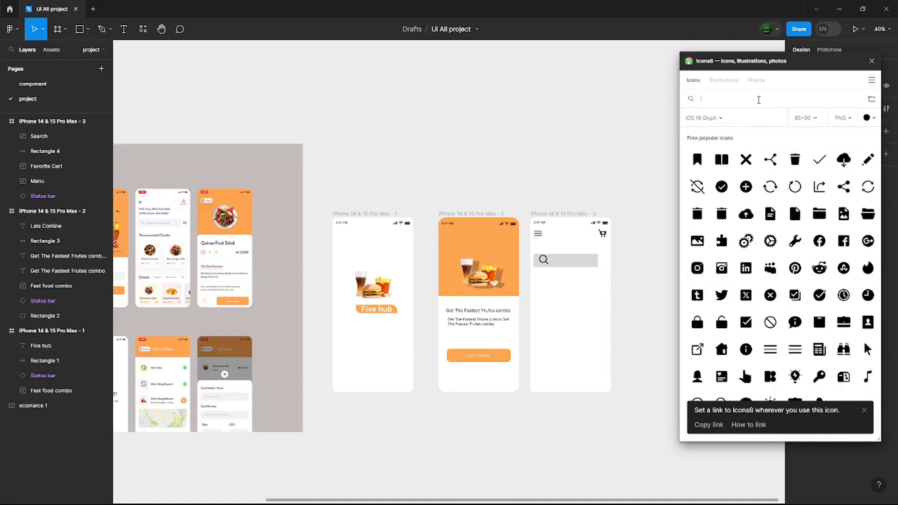
{"action": "type", "text": "double"}
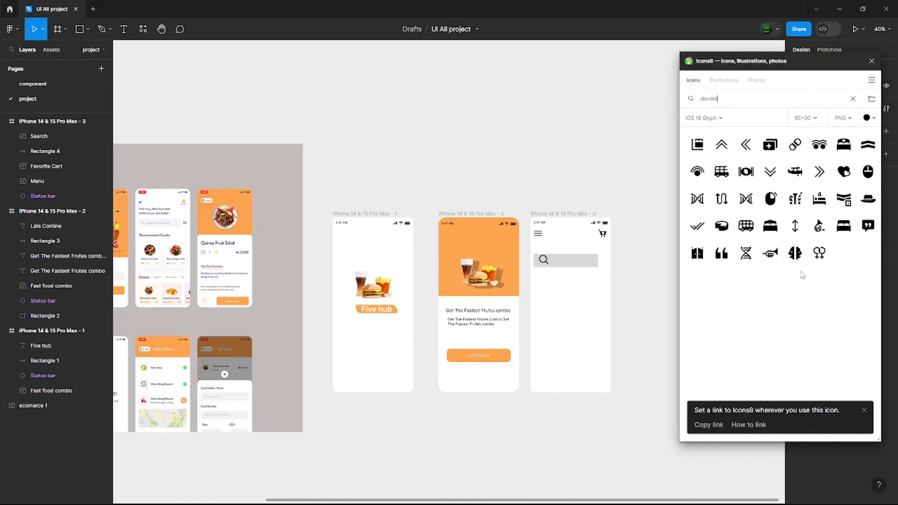
{"action": "left_click", "coordinate": [853, 98]}
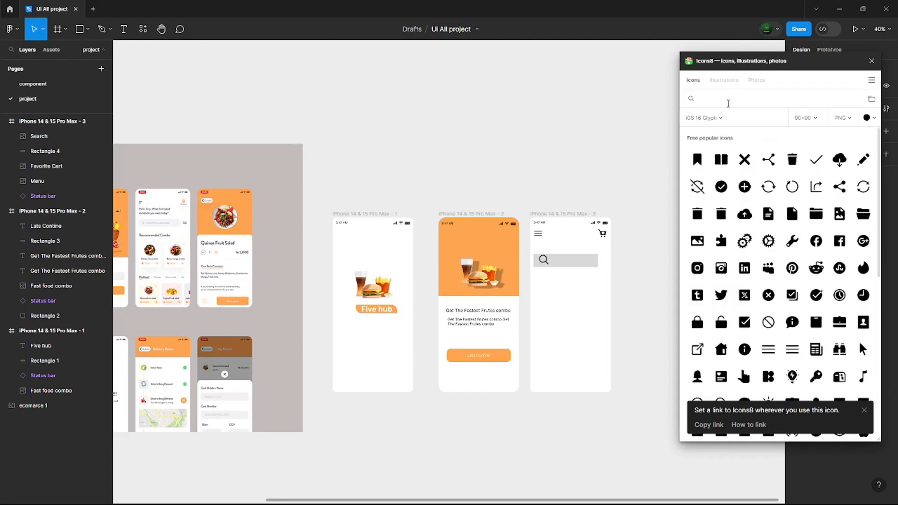
{"action": "type", "text": "arrow"}
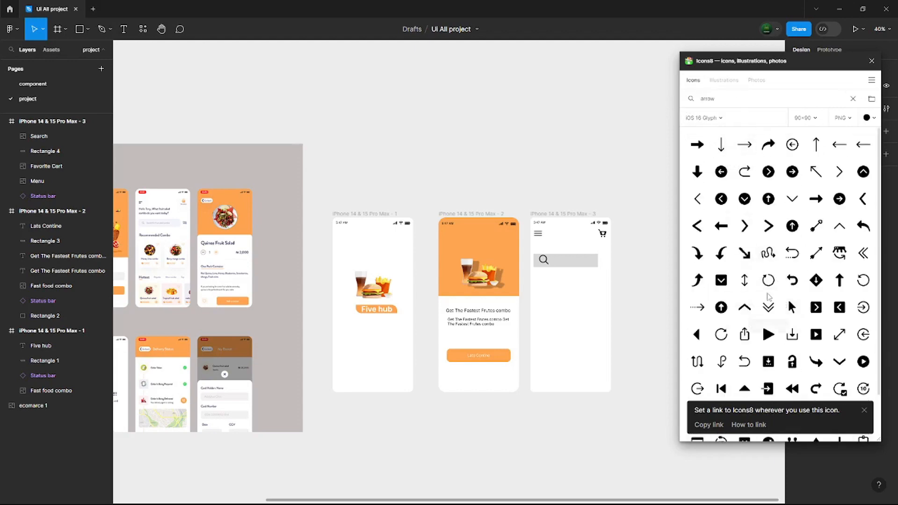
{"action": "scroll", "coordinate": [769, 268], "scroll_direction": "down", "scroll_amount": 5}
{"action": "scroll", "coordinate": [770, 268], "scroll_direction": "down", "scroll_amount": 3}
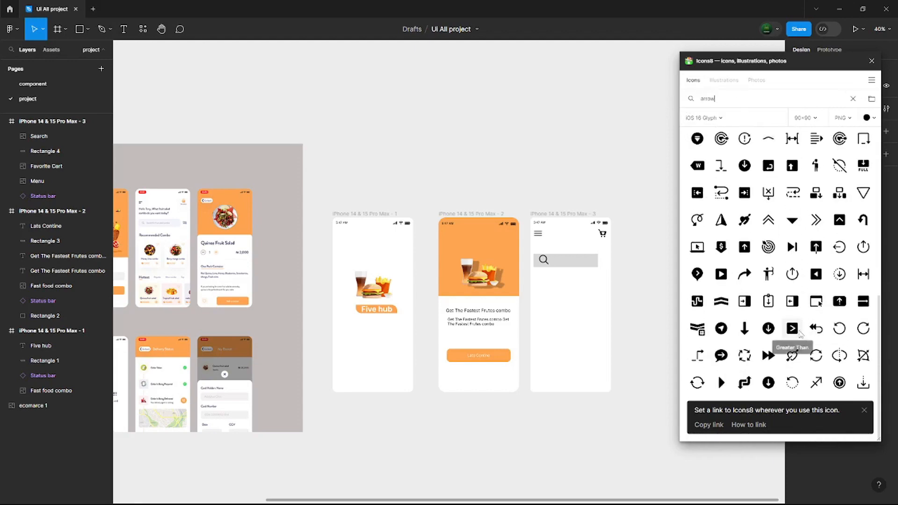
- Search icons for "request" and place the Pull Request icon to the right of the search bar, scaled down and rotated about 90°
{"action": "left_click", "coordinate": [853, 98]}
{"action": "left_click", "coordinate": [735, 98]}
{"action": "type", "text": "request"}
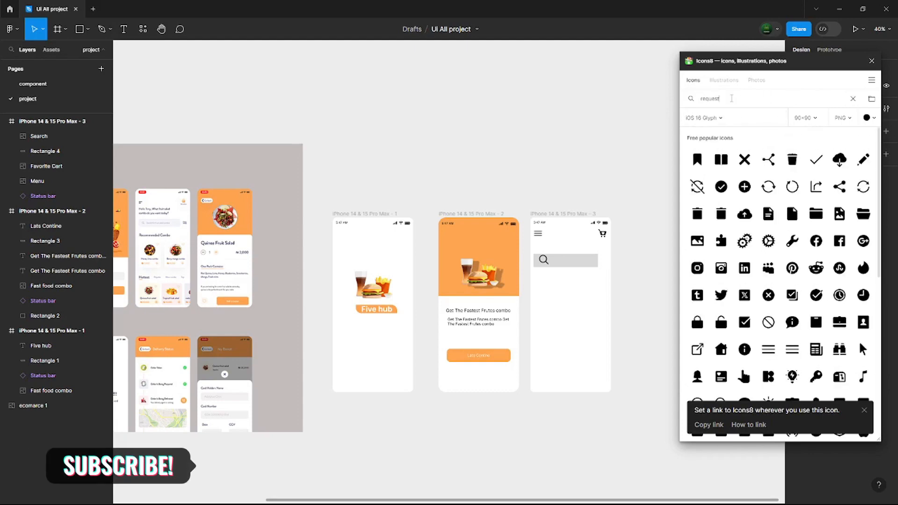
{"action": "left_click", "coordinate": [794, 144]}
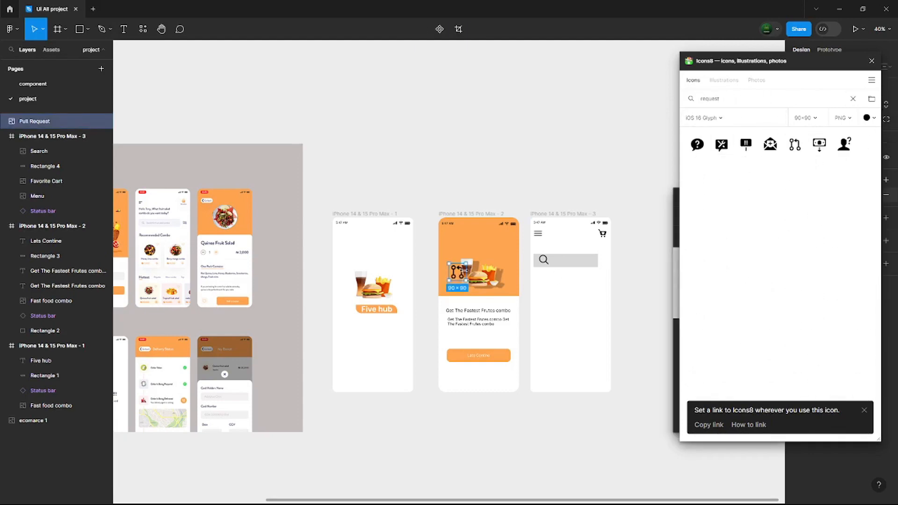
{"action": "left_click_drag", "start_coordinate": [453, 276], "coordinate": [589, 272]}
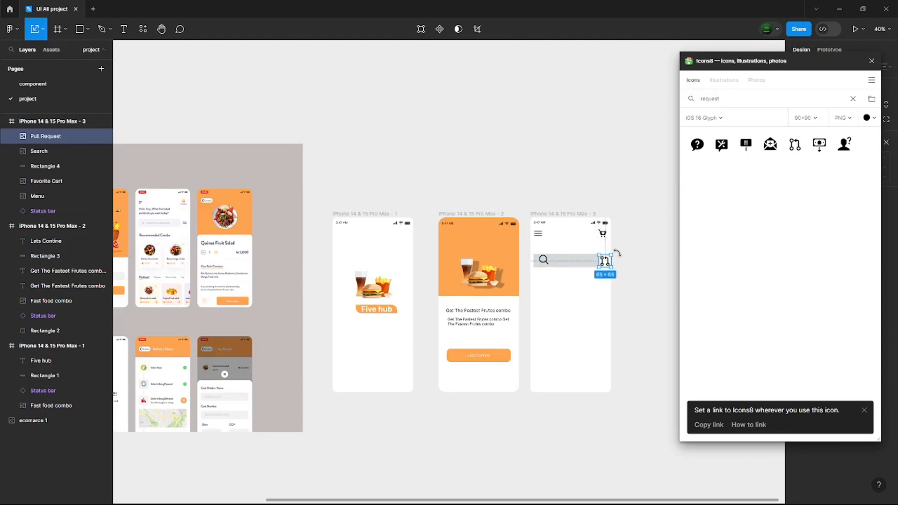
{"action": "left_click", "coordinate": [627, 286]}
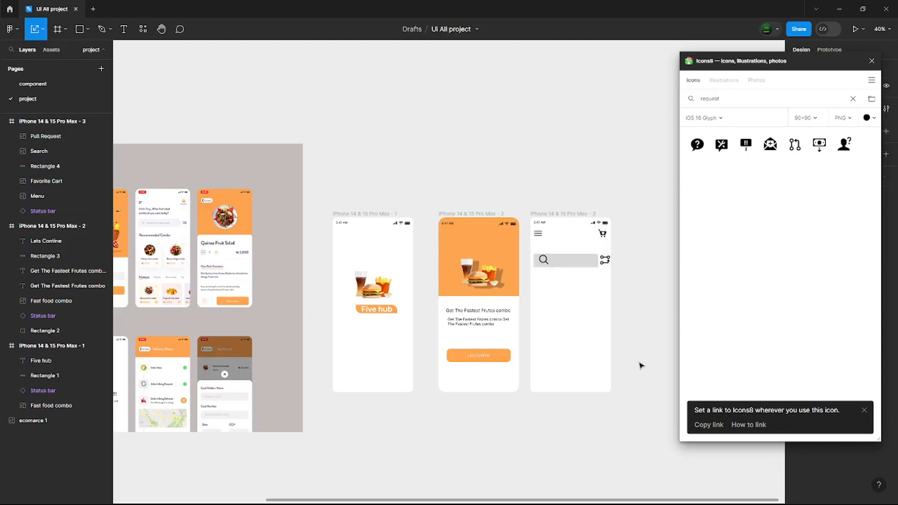
- Search icons for "love", insert the solid heart icon on the canvas and close the icon plugin
{"action": "left_click", "coordinate": [853, 99]}
{"action": "left_click", "coordinate": [764, 100]}
{"action": "type", "text": "love"}
{"action": "left_click", "coordinate": [698, 144]}
{"action": "left_click", "coordinate": [872, 61]}
- Fill the search bar rectangle with EEEEEE and set its corner radius to 19
{"action": "scroll", "coordinate": [642, 318], "scroll_direction": "up", "scroll_amount": 2}
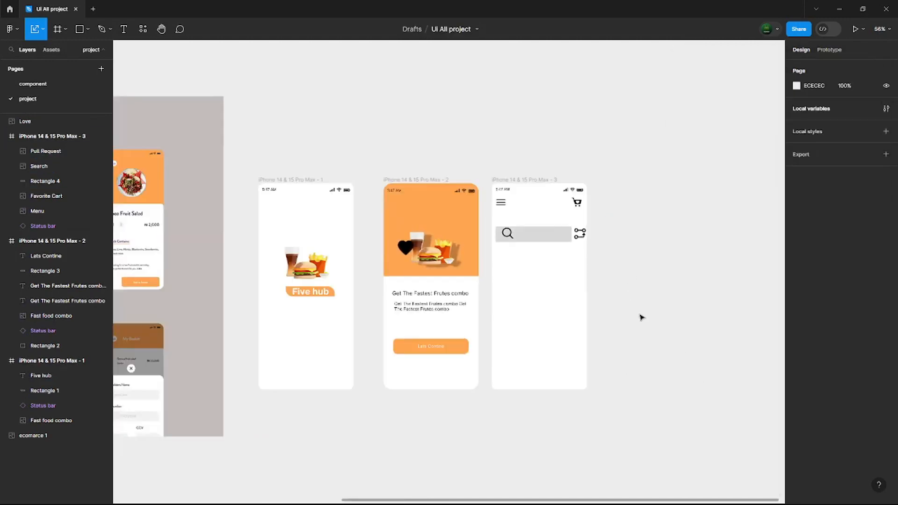
{"action": "scroll", "coordinate": [641, 318], "scroll_direction": "down", "scroll_amount": 2}
{"action": "left_click", "coordinate": [553, 244]}
{"action": "key", "text": "v"}
{"action": "left_click", "coordinate": [796, 255]}
{"action": "left_click_drag", "start_coordinate": [677, 281], "coordinate": [672, 269]}
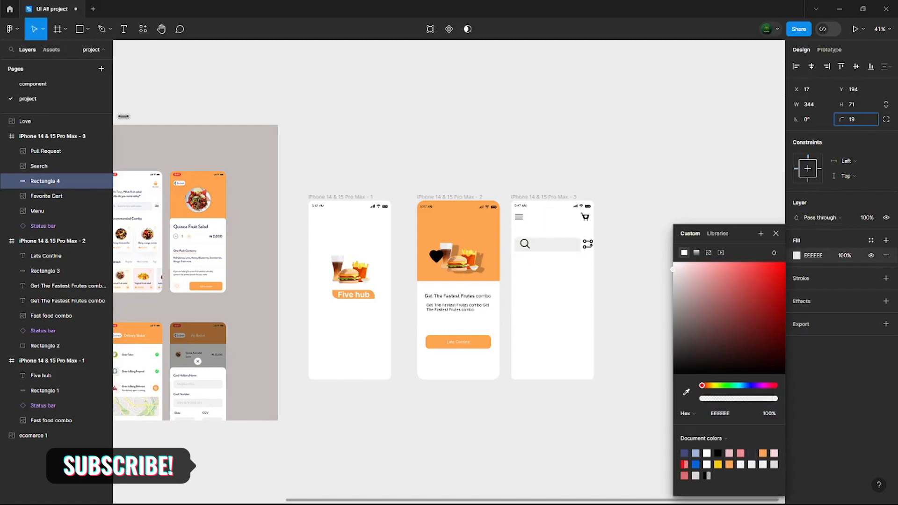
{"action": "left_click", "coordinate": [622, 274]}
{"action": "left_click", "coordinate": [562, 248]}
{"action": "left_click_drag", "start_coordinate": [841, 120], "coordinate": [813, 120]}
{"action": "left_click", "coordinate": [619, 272]}
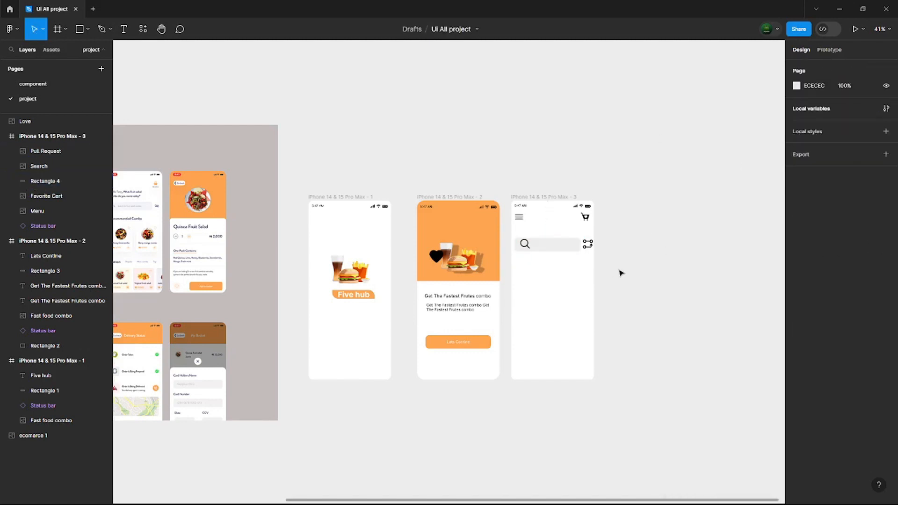
- Scale the magnifying glass icon down to about 47 × 47 at the left end of the search bar
{"action": "left_click_drag", "start_coordinate": [527, 246], "coordinate": [523, 247]}
{"action": "left_click", "coordinate": [711, 307]}
{"action": "left_click", "coordinate": [526, 249]}
{"action": "key", "text": "k"}
{"action": "left_click", "coordinate": [542, 257]}
{"action": "left_click", "coordinate": [649, 318]}
- Add the placeholder "Search for food" at size 20 in the search bar and lower its fill opacity to about 56%
{"action": "left_click", "coordinate": [123, 29]}
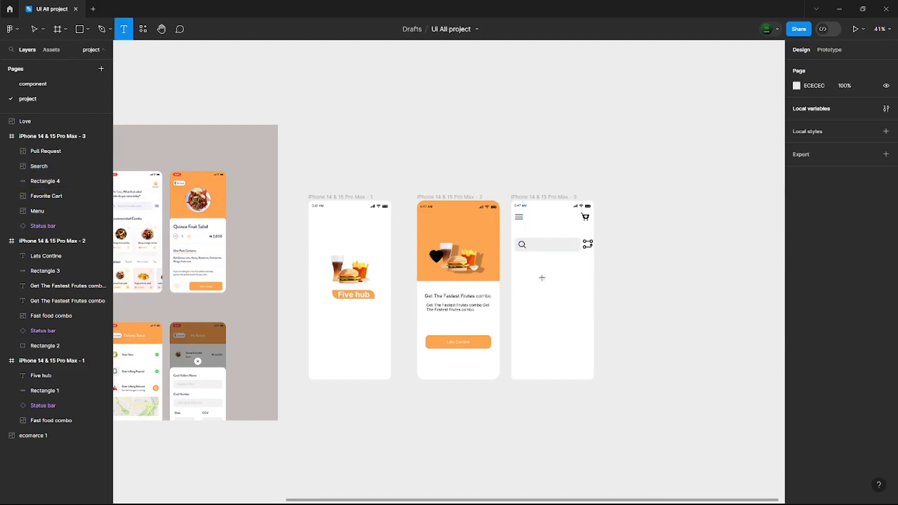
{"action": "left_click", "coordinate": [532, 245]}
{"action": "type", "text": "Search for food"}
{"action": "key", "text": "Escape"}
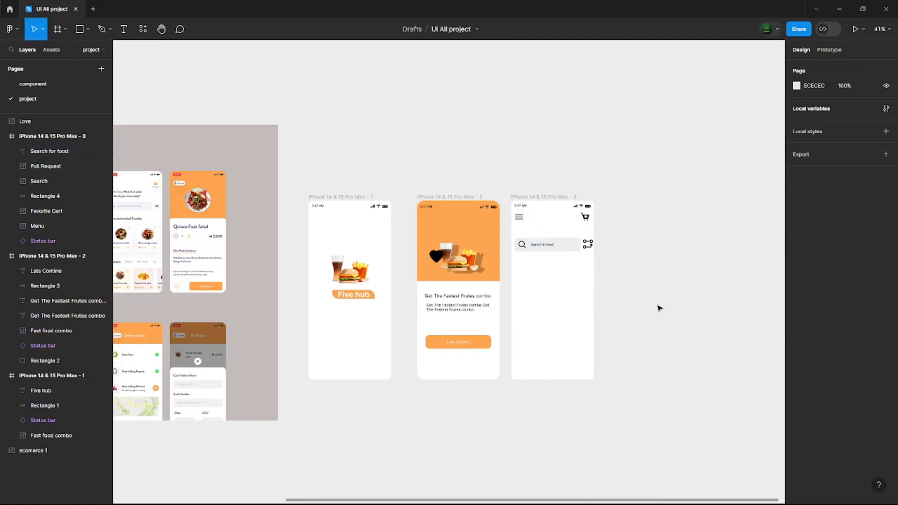
{"action": "left_click", "coordinate": [797, 354]}
{"action": "left_click_drag", "start_coordinate": [777, 398], "coordinate": [743, 399]}
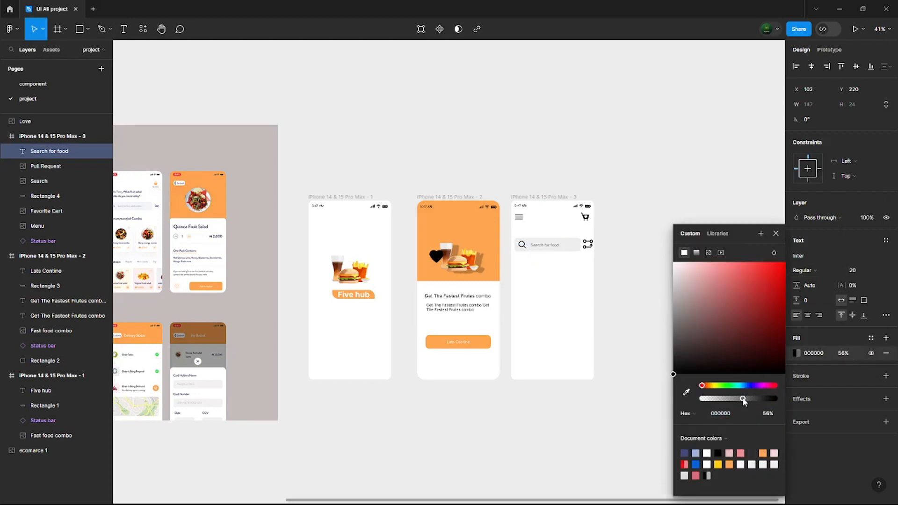
{"action": "left_click", "coordinate": [632, 399]}
- Set the magnifying glass icon's image fill opacity to 35%
{"action": "left_click", "coordinate": [522, 245]}
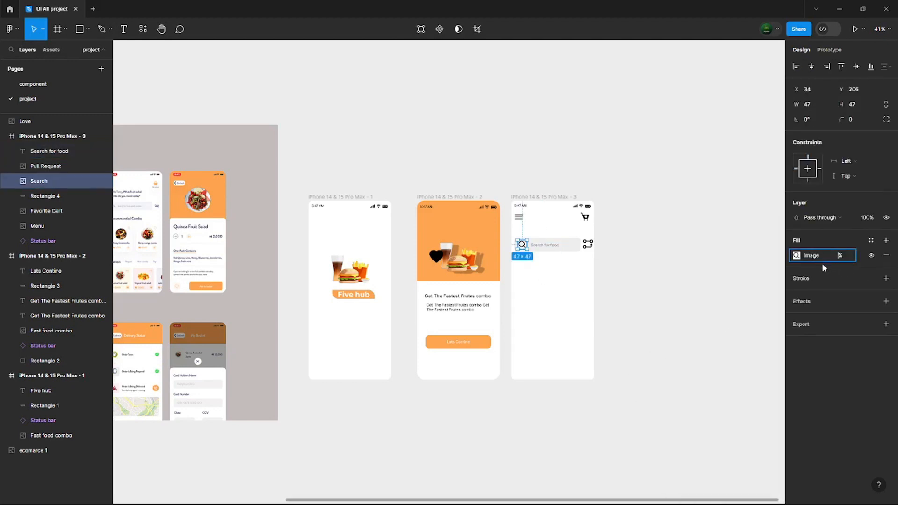
{"action": "key", "text": "Return"}
{"action": "left_click", "coordinate": [840, 255]}
{"action": "type", "text": "37"}
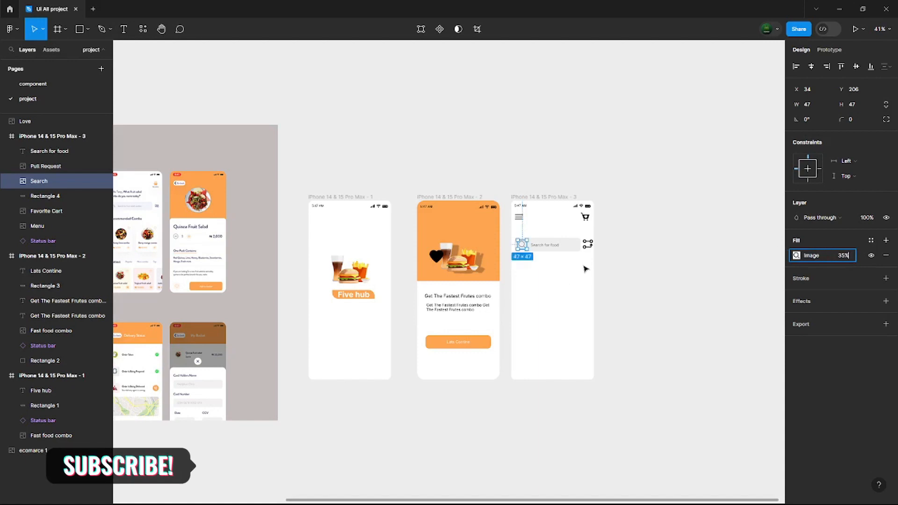
- Scale the rotated Pull Request icon beside the search bar down to about 42 × 42 and set its fill opacity to 65%
{"action": "left_click", "coordinate": [588, 244]}
{"action": "key", "text": "k"}
{"action": "left_click_drag", "start_coordinate": [590, 247], "coordinate": [587, 247]}
{"action": "key", "text": "Escape"}
{"action": "left_click", "coordinate": [590, 247]}
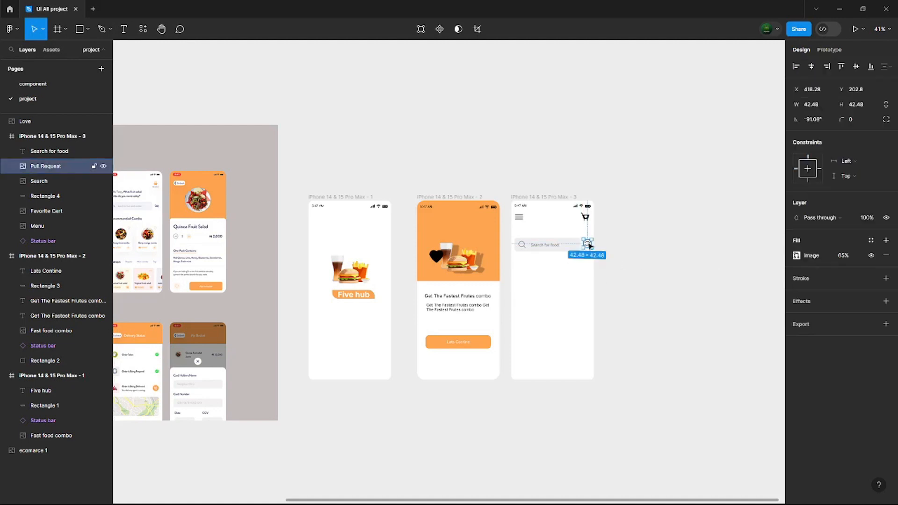
{"action": "left_click", "coordinate": [625, 284]}
- Add a size 20 greeting above the search bar, starting with "Hello" and the person's name, followed by "Whats Frute Shold you like"
{"action": "scroll", "coordinate": [480, 323], "scroll_direction": "down", "scroll_amount": 1}
{"action": "key", "text": "t"}
{"action": "left_click", "coordinate": [520, 230]}
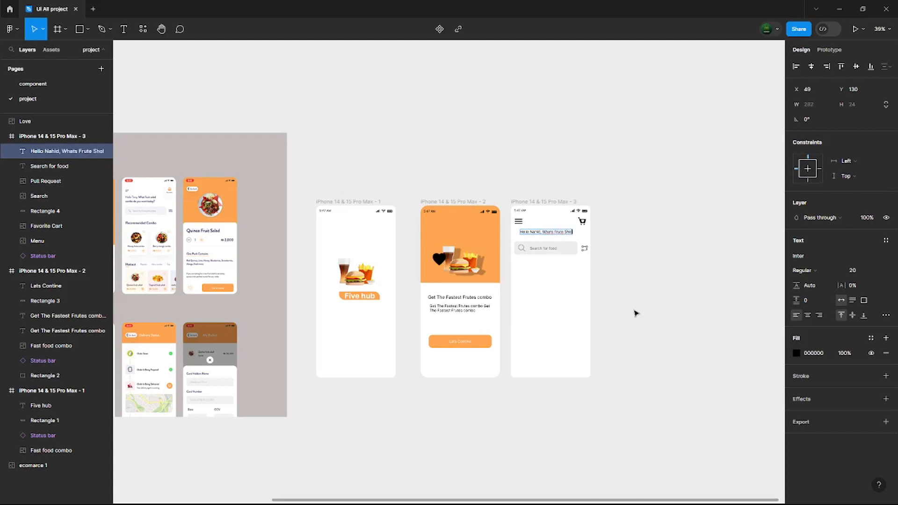
{"action": "left_click", "coordinate": [634, 312]}
- Narrow the greeting text box to about 256 wide so it wraps onto two lines, and align it with the search bar's left edge
{"action": "left_click", "coordinate": [580, 233]}
{"action": "left_click_drag", "start_coordinate": [589, 233], "coordinate": [543, 235]}
{"action": "left_click", "coordinate": [627, 281]}
{"action": "left_click", "coordinate": [645, 284]}
{"action": "left_click", "coordinate": [547, 235]}
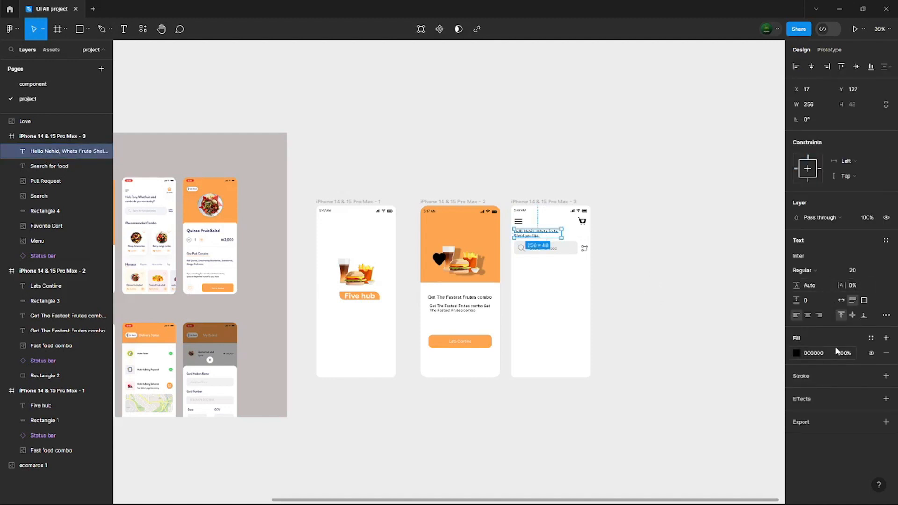
{"action": "left_click", "coordinate": [645, 356]}
- Add the text "Recommended Combo" below the search bar on the third screen
{"action": "key", "text": "t"}
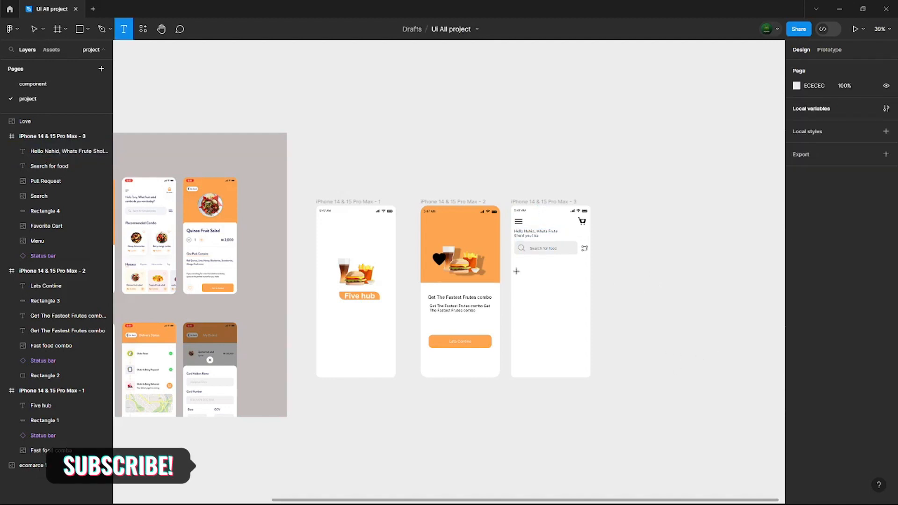
{"action": "left_click", "coordinate": [518, 266]}
{"action": "type", "text": "Recomm"}
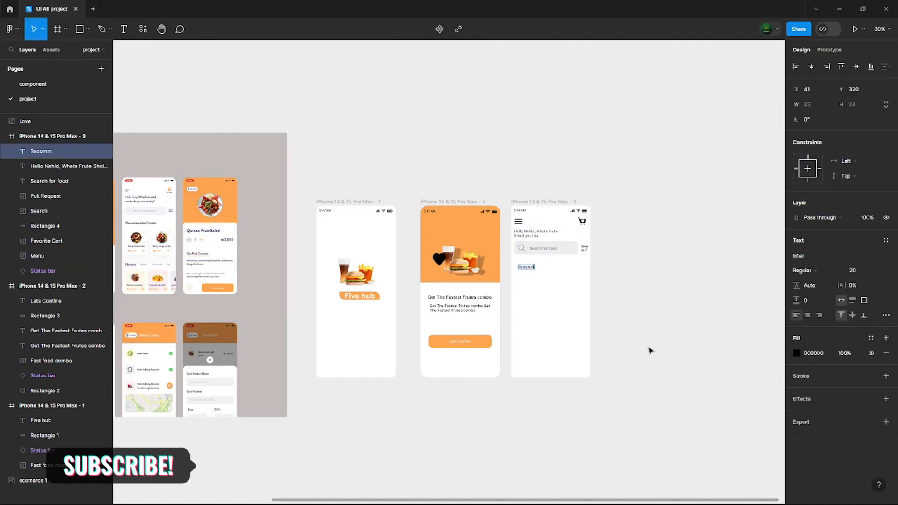
{"action": "type", "text": "ended Combo"}
{"action": "left_click", "coordinate": [649, 351]}
- Make the "Recommended Combo" heading bold and adjust its text box and position below the search bar
{"action": "left_click", "coordinate": [538, 270]}
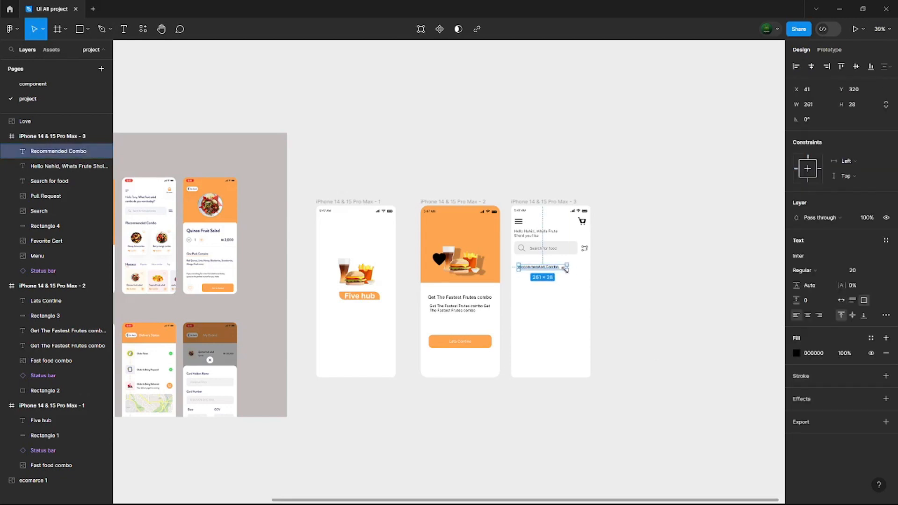
{"action": "left_click", "coordinate": [859, 270]}
{"action": "left_click", "coordinate": [866, 294]}
{"action": "mouse_move", "coordinate": [564, 272]}
{"action": "left_mouse_down"}
{"action": "mouse_move", "coordinate": [589, 269]}
{"action": "mouse_move", "coordinate": [540, 271]}
{"action": "mouse_move", "coordinate": [538, 306]}
{"action": "mouse_move", "coordinate": [555, 316]}
{"action": "mouse_move", "coordinate": [550, 310]}
{"action": "left_mouse_up"}
{"action": "left_click", "coordinate": [629, 297]}
{"action": "left_click", "coordinate": [880, 271]}
{"action": "left_click", "coordinate": [866, 260]}
{"action": "left_click", "coordinate": [683, 328]}
{"action": "left_click", "coordinate": [814, 271]}
{"action": "left_click", "coordinate": [813, 315]}
{"action": "left_click", "coordinate": [702, 311]}
{"action": "left_click", "coordinate": [656, 303]}
- Draw a 179 × 191 rectangle card below the heading, with corner radius 18 and a white FFFFFF fill
{"action": "key", "text": "r"}
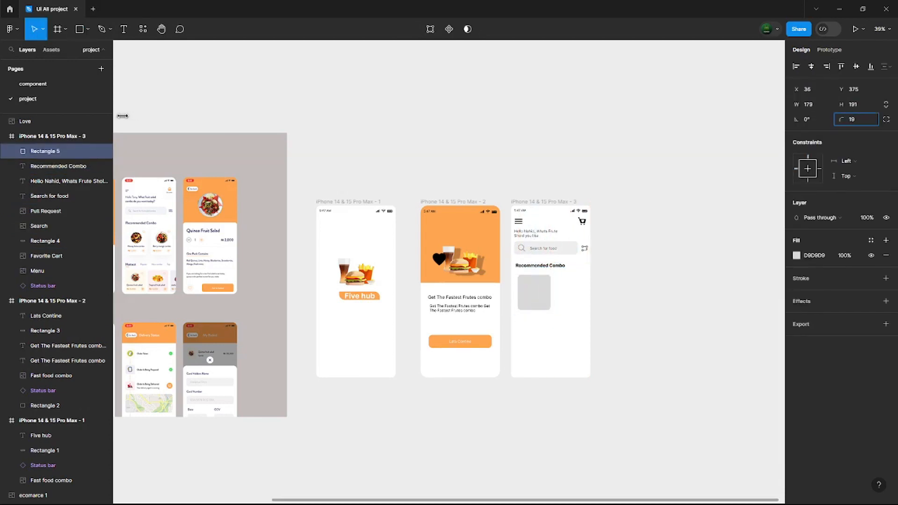
{"action": "left_click", "coordinate": [796, 256]}
{"action": "left_click_drag", "start_coordinate": [685, 276], "coordinate": [659, 248]}
{"action": "left_click", "coordinate": [660, 248]}
- Add a drop shadow to the white card and adjust its offset, blur and spread into a wide, soft shadow
{"action": "left_click", "coordinate": [534, 292]}
{"action": "left_click", "coordinate": [885, 301]}
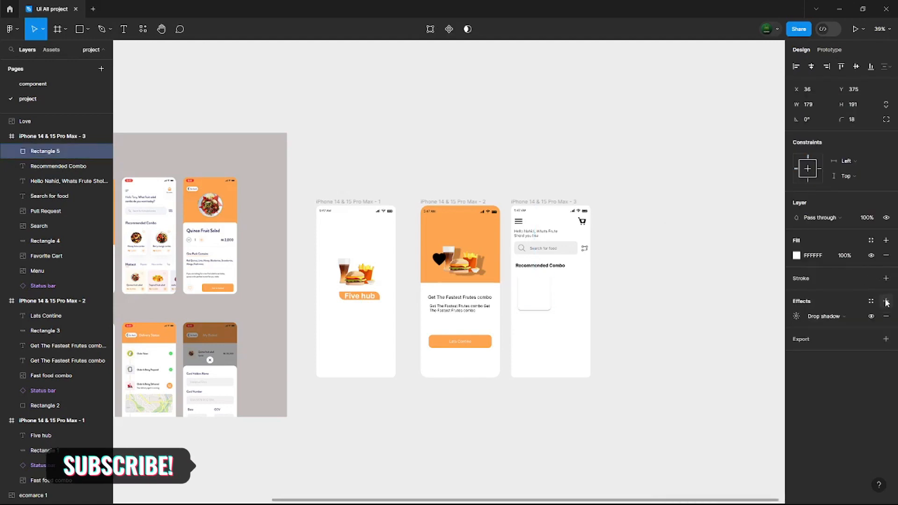
{"action": "left_click", "coordinate": [796, 316]}
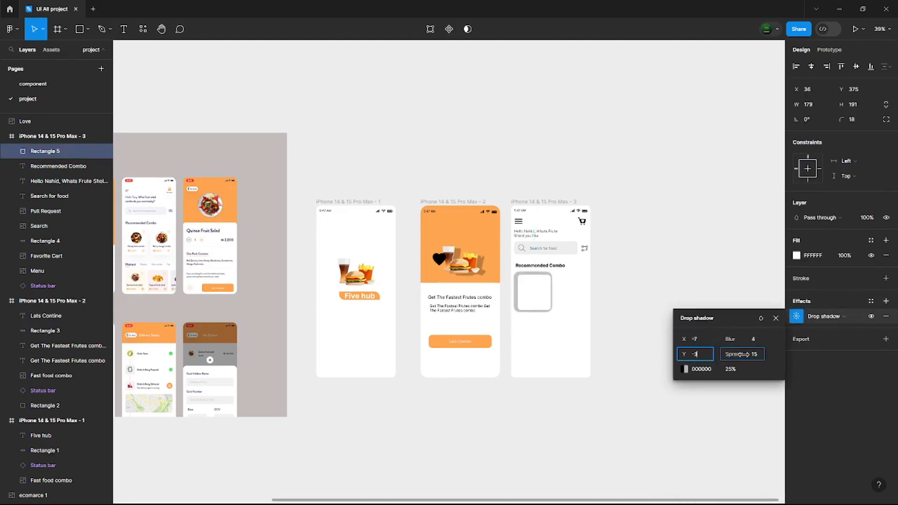
{"action": "left_click", "coordinate": [653, 354]}
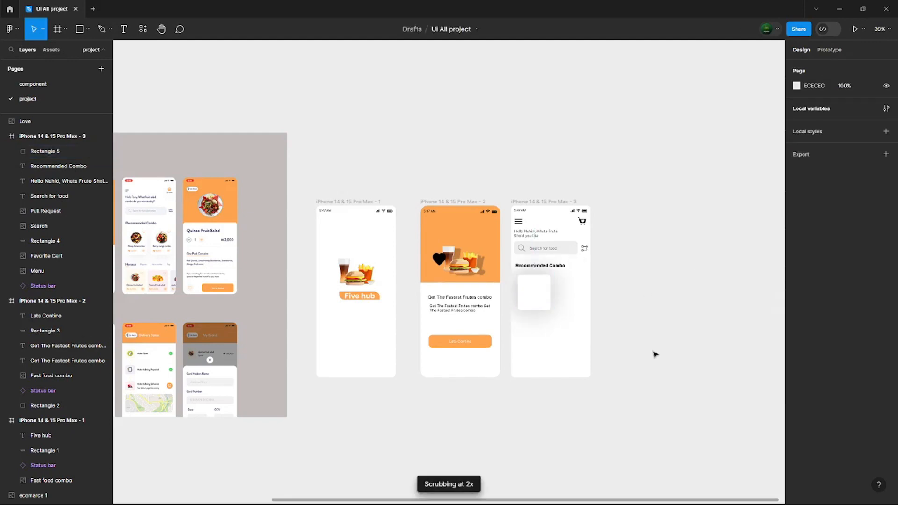
- Duplicate the shadowed card, delete the surplus one and place two cards side by side below the heading
{"action": "left_click", "coordinate": [537, 294]}
{"action": "key", "text": "ctrl+d"}
{"action": "mouse_move", "coordinate": [537, 294]}
{"action": "left_mouse_down"}
{"action": "mouse_move", "coordinate": [585, 302]}
{"action": "mouse_move", "coordinate": [536, 301]}
{"action": "left_mouse_up"}
{"action": "left_click", "coordinate": [539, 301]}
{"action": "left_click", "coordinate": [584, 306]}
{"action": "left_click", "coordinate": [644, 356]}
{"action": "left_click", "coordinate": [629, 334]}
{"action": "left_click", "coordinate": [581, 300]}
{"action": "left_click", "coordinate": [542, 304]}
{"action": "key", "text": "Delete"}
{"action": "left_click", "coordinate": [567, 301]}
{"action": "key", "text": "ctrl+d"}
{"action": "left_click", "coordinate": [648, 334]}
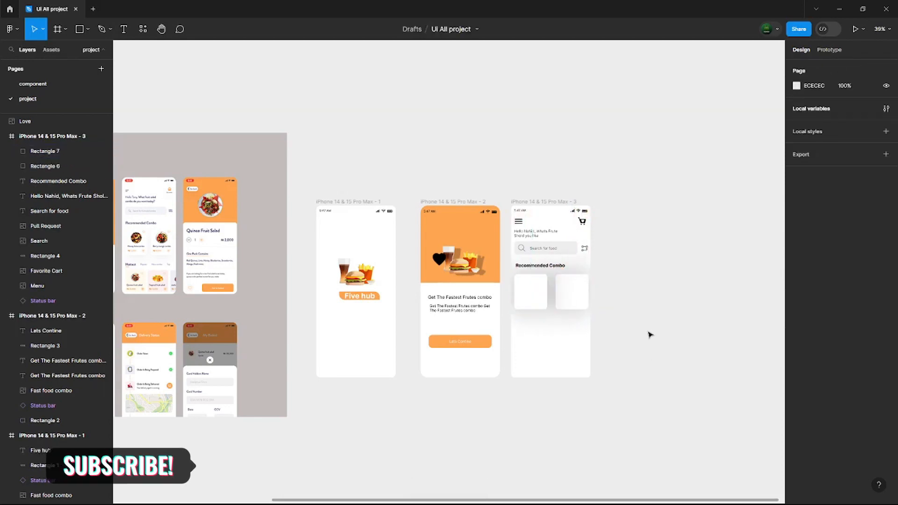
- Open the Icons8 plugin and search its illustrations for "food"
{"action": "left_click", "coordinate": [143, 29]}
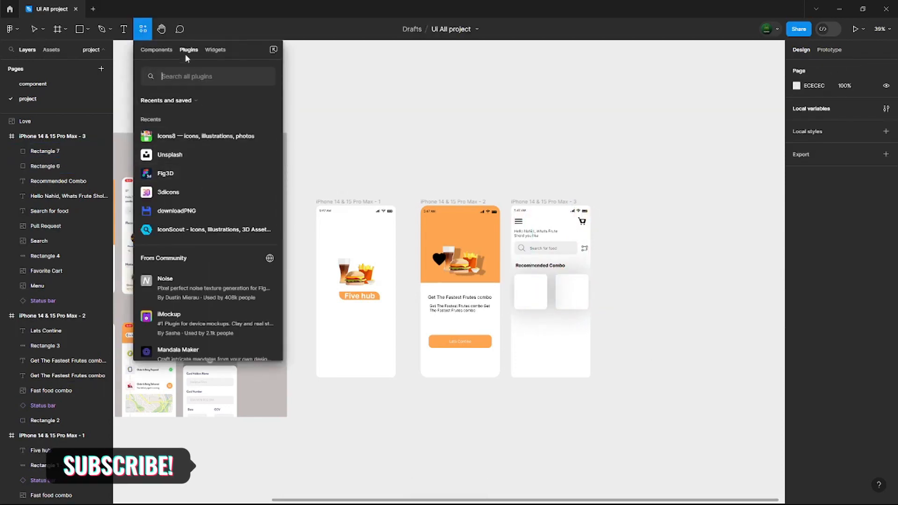
{"action": "left_click", "coordinate": [187, 140]}
{"action": "left_click", "coordinate": [723, 80]}
{"action": "left_click", "coordinate": [722, 97]}
{"action": "type", "text": "piza"}
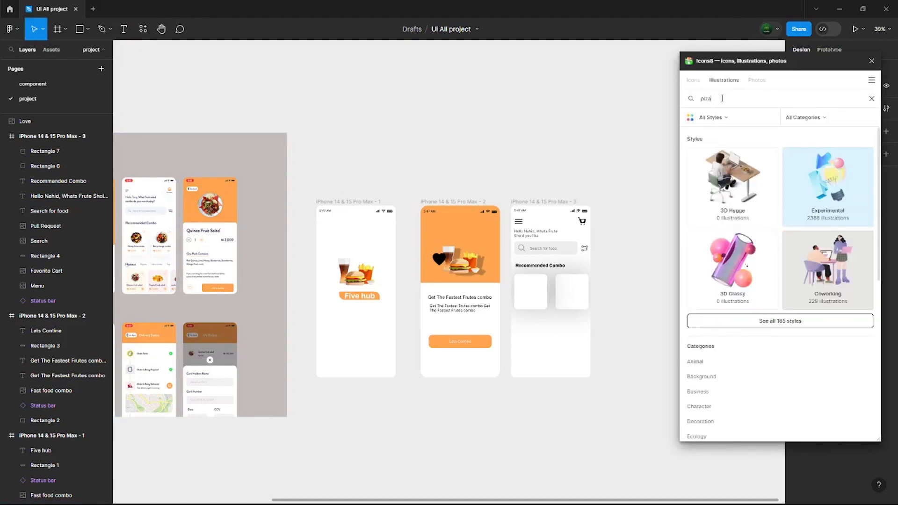
{"action": "key", "text": "BackSpace"}
{"action": "key", "text": "BackSpace"}
{"action": "key", "text": "BackSpace"}
{"action": "key", "text": "BackSpace"}
{"action": "type", "text": "food"}
- Insert the fast food set and blueberry and raspberry pancake illustrations, and move the fast food set off the third screen
{"action": "scroll", "coordinate": [761, 324], "scroll_direction": "down", "scroll_amount": 5}
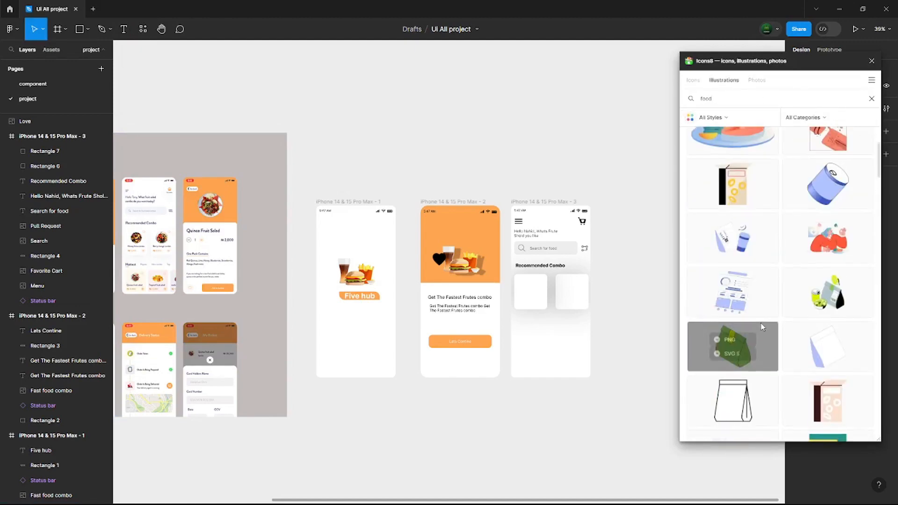
{"action": "scroll", "coordinate": [785, 318], "scroll_direction": "down", "scroll_amount": 10}
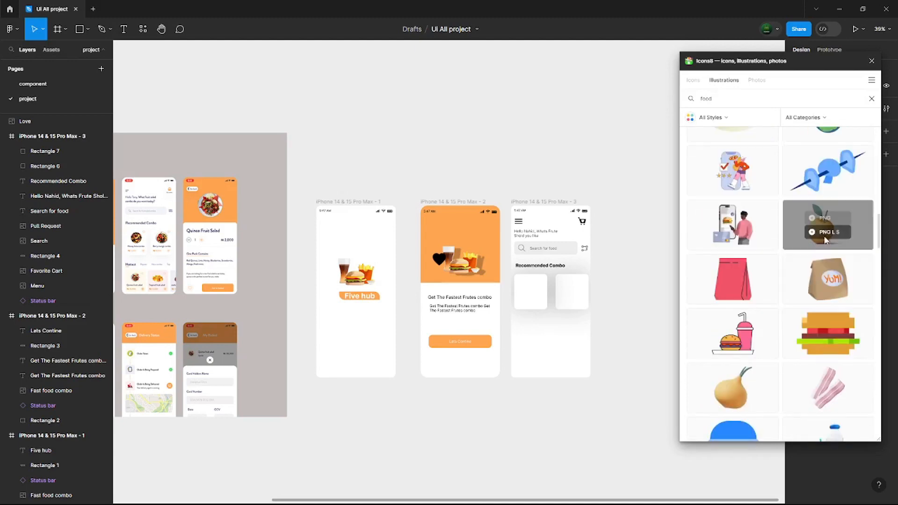
{"action": "scroll", "coordinate": [774, 292], "scroll_direction": "down", "scroll_amount": 7}
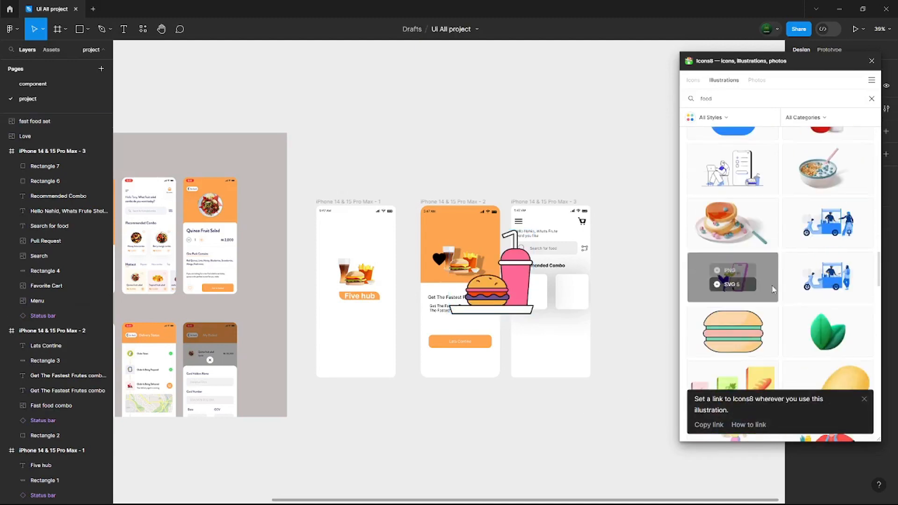
{"action": "left_click", "coordinate": [725, 217]}
{"action": "left_click_drag", "start_coordinate": [517, 304], "coordinate": [641, 304]}
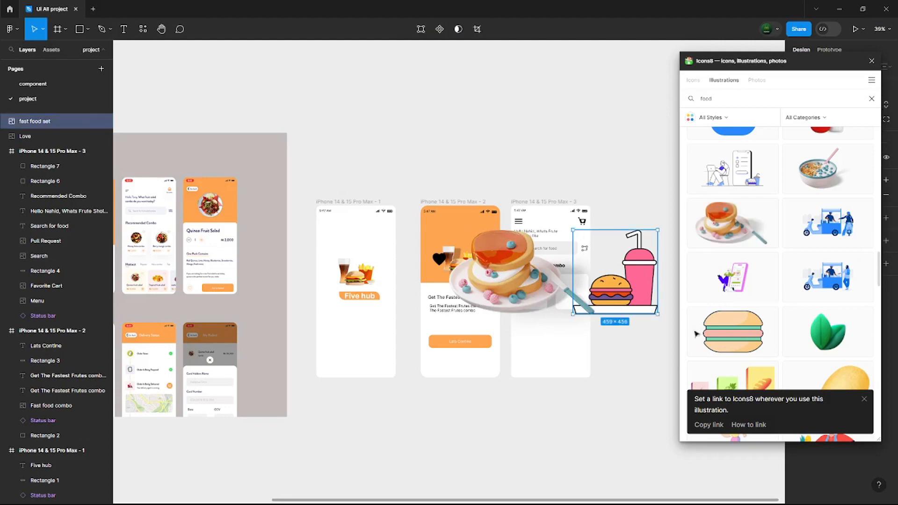
- Insert the stuffed burger, burger-and-fries tray and blackberries illustrations, spreading them around the screens
{"action": "scroll", "coordinate": [748, 189], "scroll_direction": "down", "scroll_amount": 4}
{"action": "left_click", "coordinate": [748, 189]}
{"action": "scroll", "coordinate": [815, 262], "scroll_direction": "down", "scroll_amount": 2}
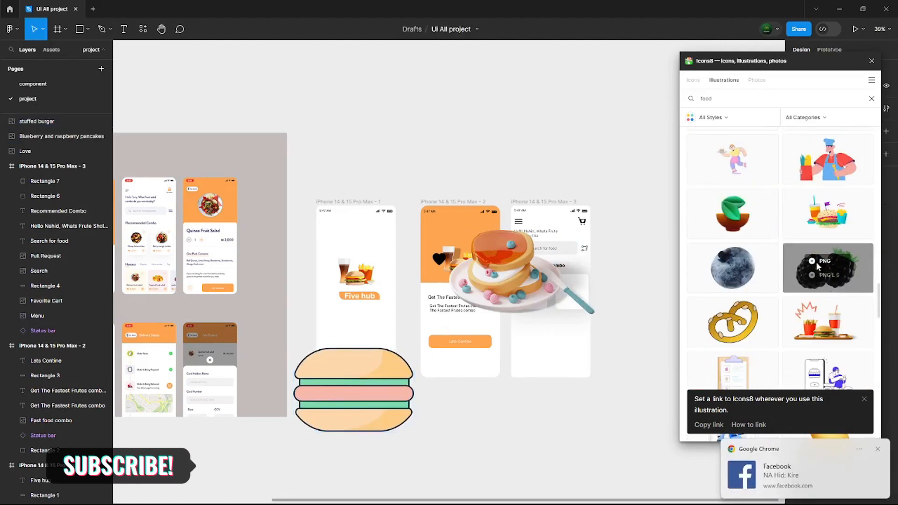
{"action": "left_click", "coordinate": [812, 265]}
{"action": "left_click_drag", "start_coordinate": [520, 285], "coordinate": [506, 394]}
{"action": "left_click", "coordinate": [840, 322]}
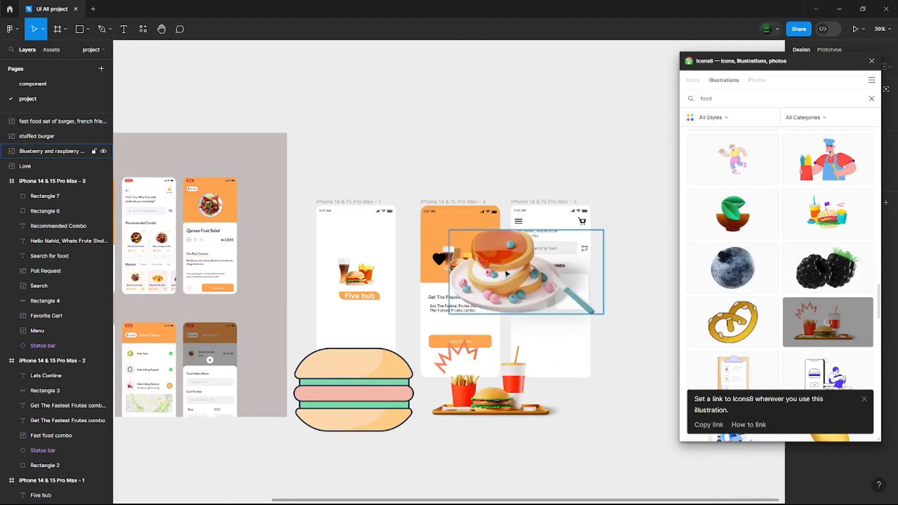
{"action": "left_click_drag", "start_coordinate": [514, 281], "coordinate": [382, 262]}
{"action": "scroll", "coordinate": [793, 248], "scroll_direction": "down", "scroll_amount": 6}
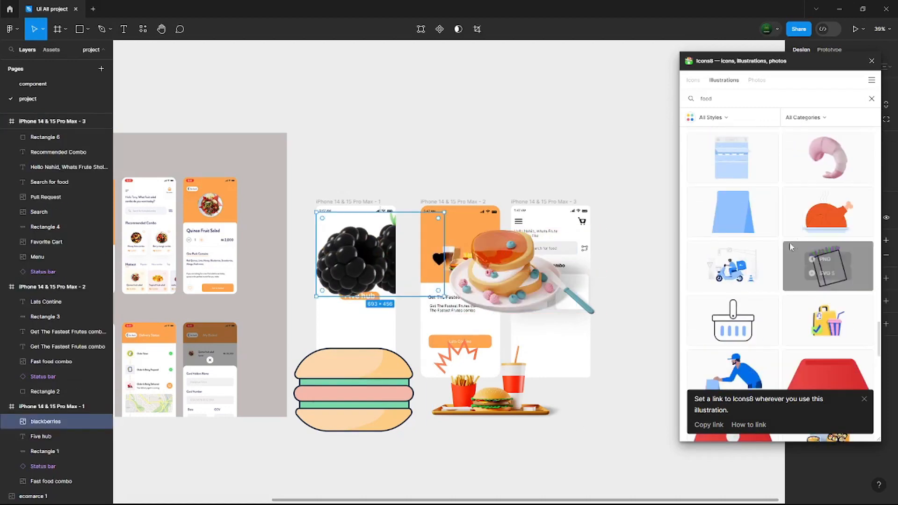
- Close the Icons8 plugin and move the pancake and blackberries illustrations to the empty canvas above the screens
{"action": "left_click", "coordinate": [871, 60]}
{"action": "left_click_drag", "start_coordinate": [494, 279], "coordinate": [554, 140]}
{"action": "left_click_drag", "start_coordinate": [359, 262], "coordinate": [359, 123]}
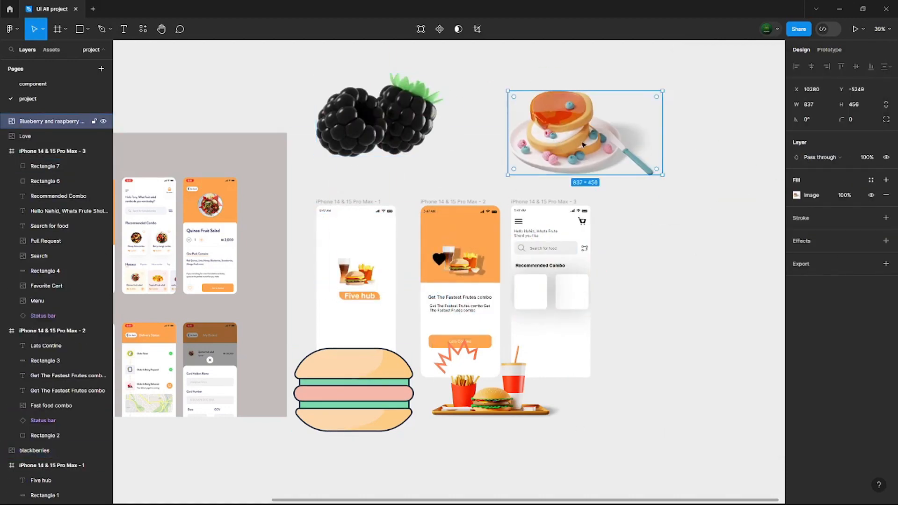
- Scale down the pancake illustration and place it in the first card, with the heart reduced to about 47 × 47 in the card's upper corner
{"action": "left_click_drag", "start_coordinate": [575, 135], "coordinate": [547, 273]}
{"action": "key", "text": "k"}
{"action": "left_click_drag", "start_coordinate": [635, 313], "coordinate": [538, 260]}
{"action": "left_click_drag", "start_coordinate": [522, 252], "coordinate": [536, 288]}
{"action": "left_click", "coordinate": [552, 298]}
{"action": "left_click", "coordinate": [664, 319]}
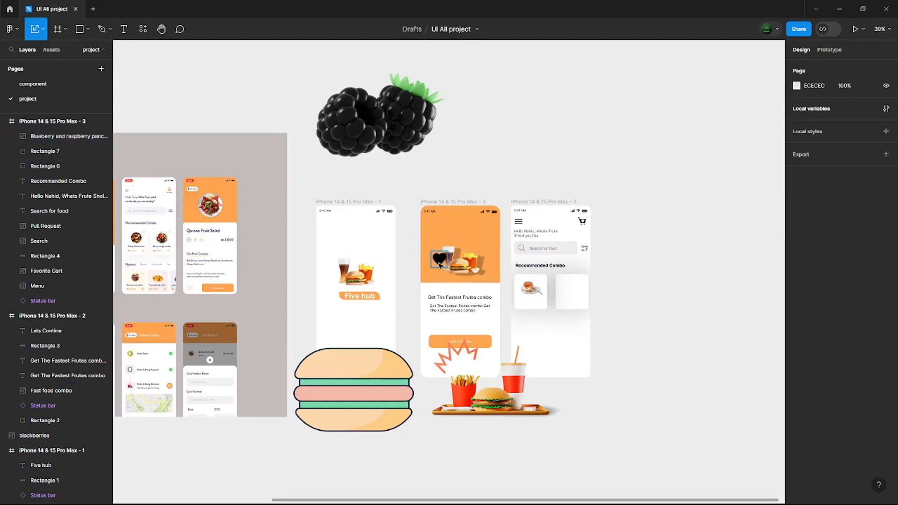
{"action": "left_click_drag", "start_coordinate": [444, 263], "coordinate": [540, 285]}
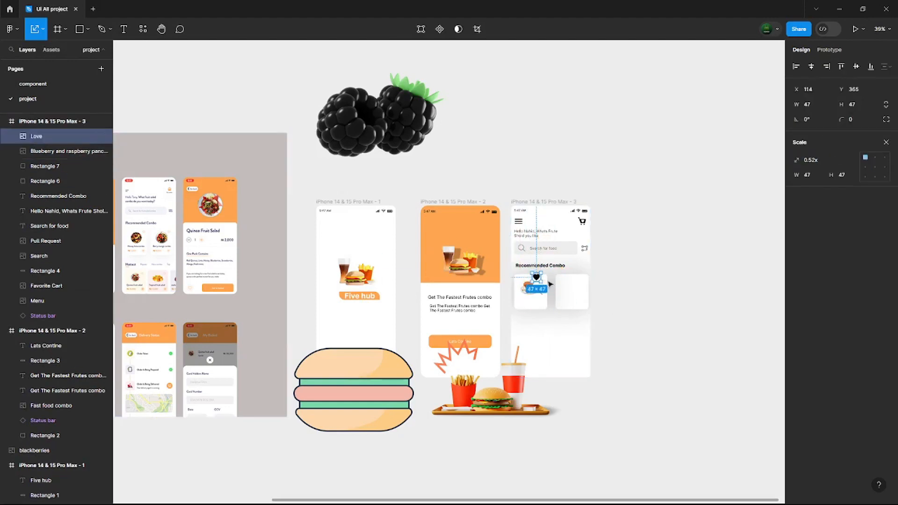
{"action": "key", "text": "Escape"}
- Add a bold "Namei" label centered below the pancake illustration in the first card
{"action": "key", "text": "t"}
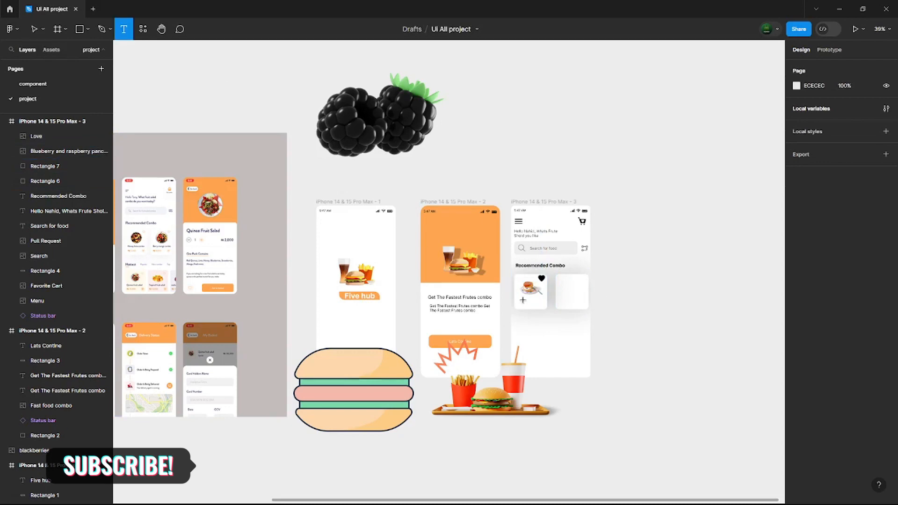
{"action": "left_click", "coordinate": [522, 301]}
{"action": "left_click", "coordinate": [686, 333]}
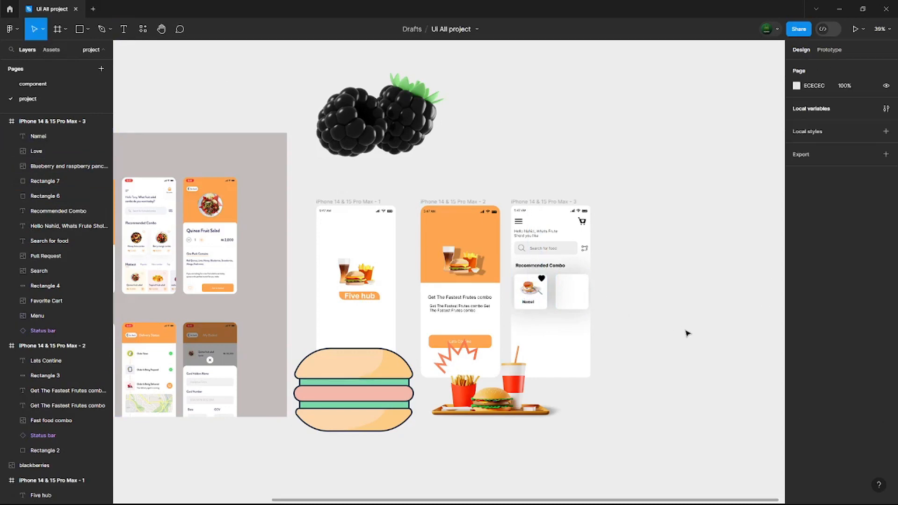
{"action": "left_click_drag", "start_coordinate": [534, 304], "coordinate": [536, 303]}
{"action": "left_click", "coordinate": [624, 335]}
- Scale down the burger-and-fries tray, place it in the second card and put a copy of the "Namei" label beneath it
{"action": "scroll", "coordinate": [184, 252], "scroll_direction": "up", "scroll_amount": 5}
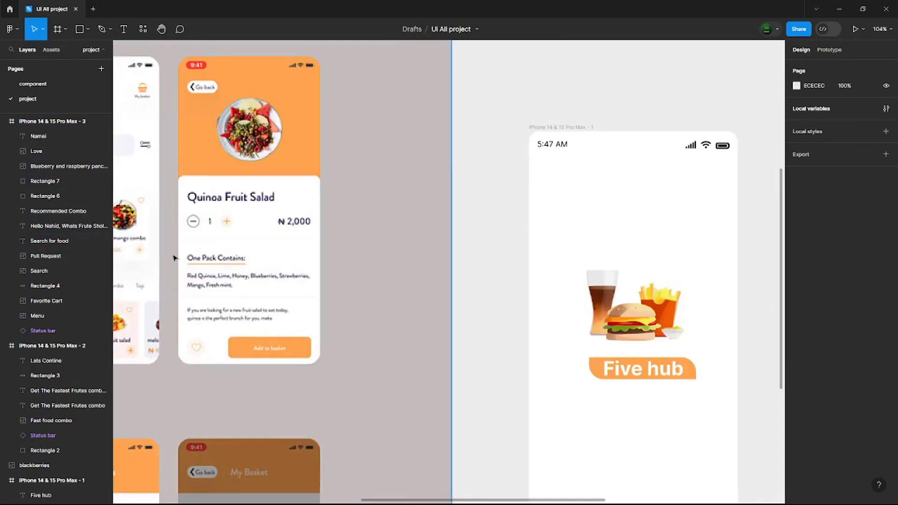
{"action": "left_click_drag", "start_coordinate": [339, 274], "coordinate": [496, 271]}
{"action": "scroll", "coordinate": [495, 272], "scroll_direction": "down", "scroll_amount": 5}
{"action": "left_click_drag", "start_coordinate": [608, 272], "coordinate": [187, 274]}
{"action": "left_click", "coordinate": [426, 457]}
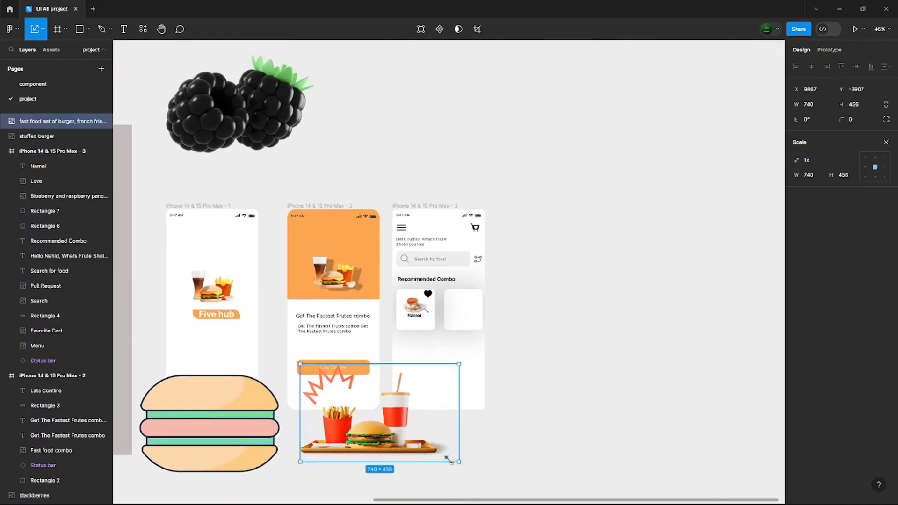
{"action": "left_click_drag", "start_coordinate": [458, 462], "coordinate": [338, 387]}
{"action": "left_click_drag", "start_coordinate": [323, 378], "coordinate": [469, 302]}
{"action": "left_click", "coordinate": [419, 338]}
{"action": "left_click", "coordinate": [418, 319]}
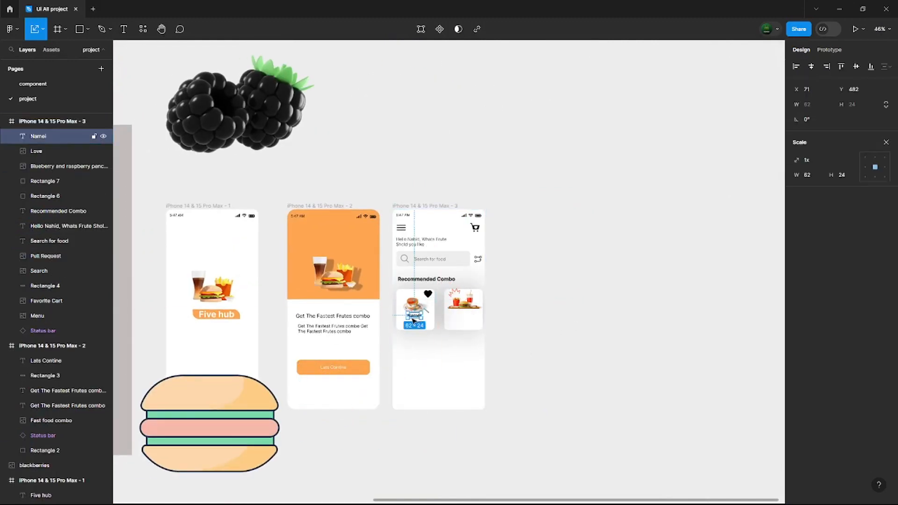
{"action": "key", "text": "ctrl+d"}
- Add the text "Rating 5" below the first card's name label and draw a star about 39 × 32 beside it
{"action": "key", "text": "t"}
{"action": "left_click", "coordinate": [430, 330]}
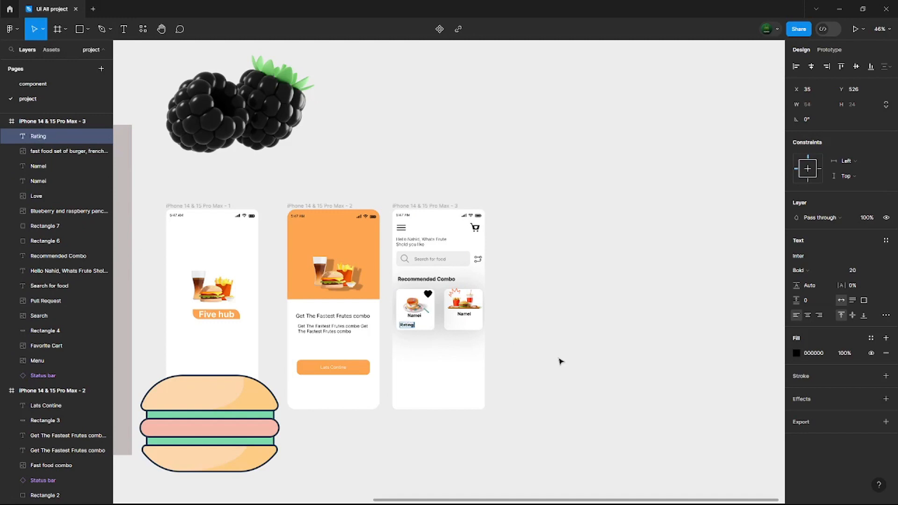
{"action": "left_click", "coordinate": [87, 29]}
{"action": "left_click", "coordinate": [46, 96]}
{"action": "left_click_drag", "start_coordinate": [422, 322], "coordinate": [430, 329]}
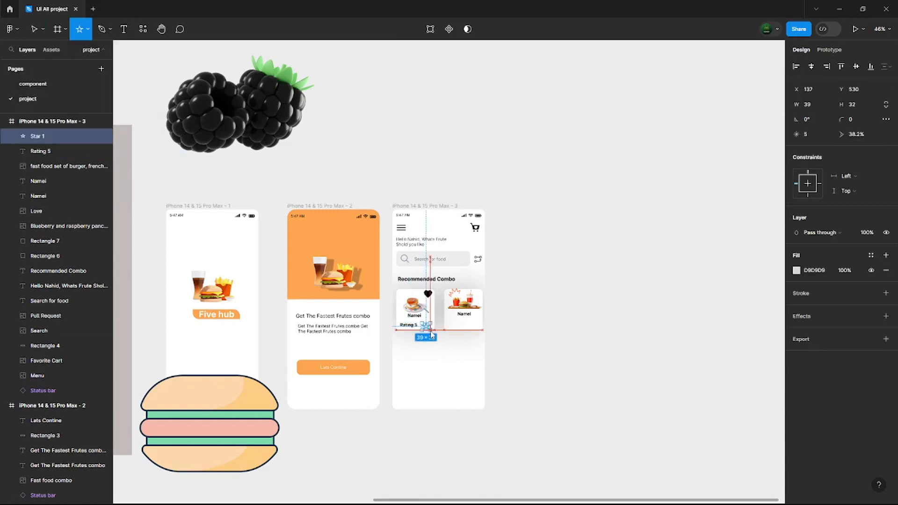
{"action": "key", "text": "k"}
{"action": "left_click", "coordinate": [452, 343]}
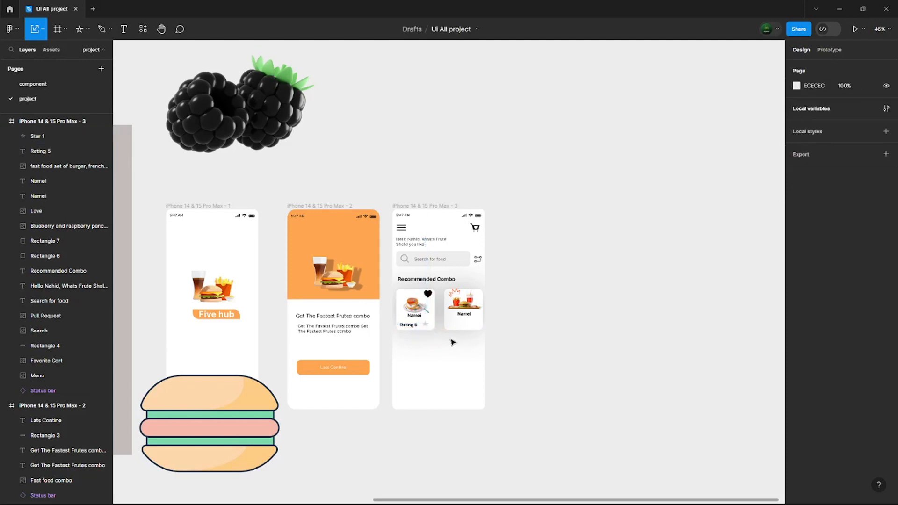
- Shrink the rating star to 17 × 12, align it beside the rating text and fill it with yellow D3E858
{"action": "left_click", "coordinate": [425, 327]}
{"action": "scroll", "coordinate": [476, 344], "scroll_direction": "up", "scroll_amount": 5}
{"action": "left_click_drag", "start_coordinate": [323, 290], "coordinate": [309, 278]}
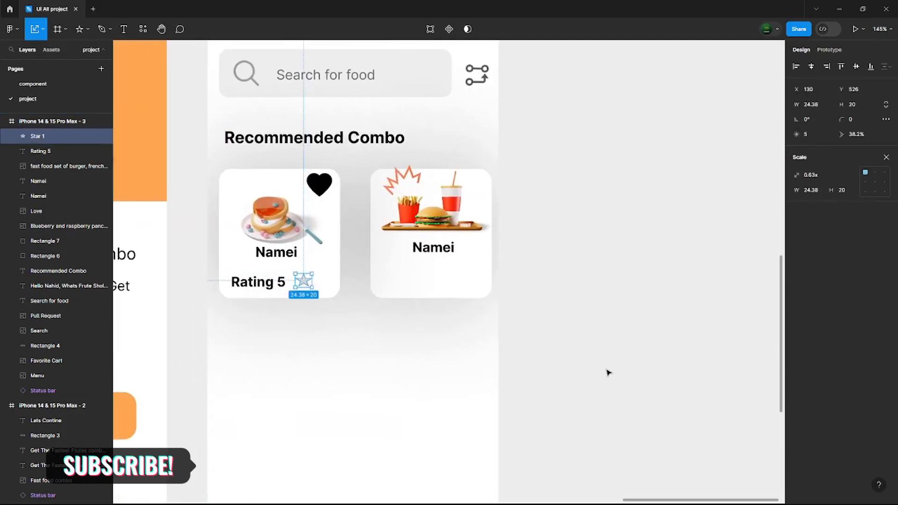
{"action": "double_click", "coordinate": [304, 286]}
{"action": "key", "text": "Escape"}
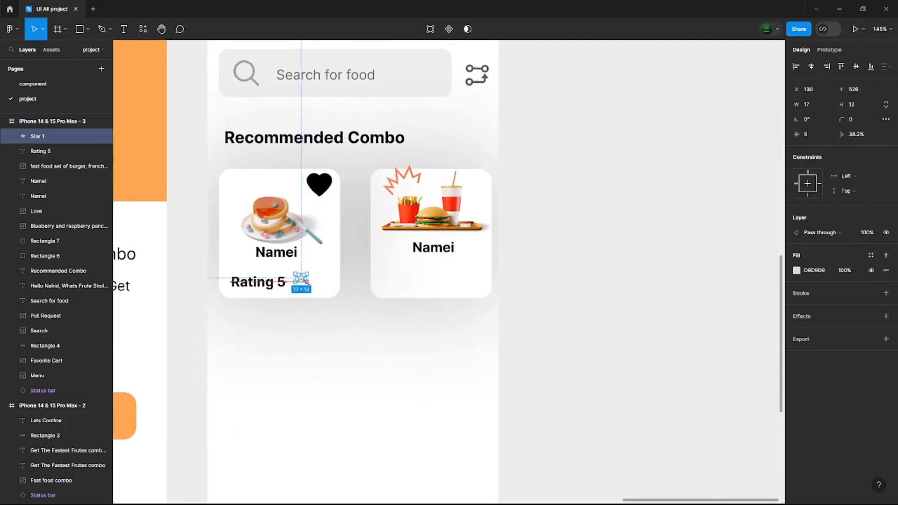
{"action": "left_click", "coordinate": [797, 270]}
{"action": "left_click", "coordinate": [715, 385]}
{"action": "left_click", "coordinate": [755, 274]}
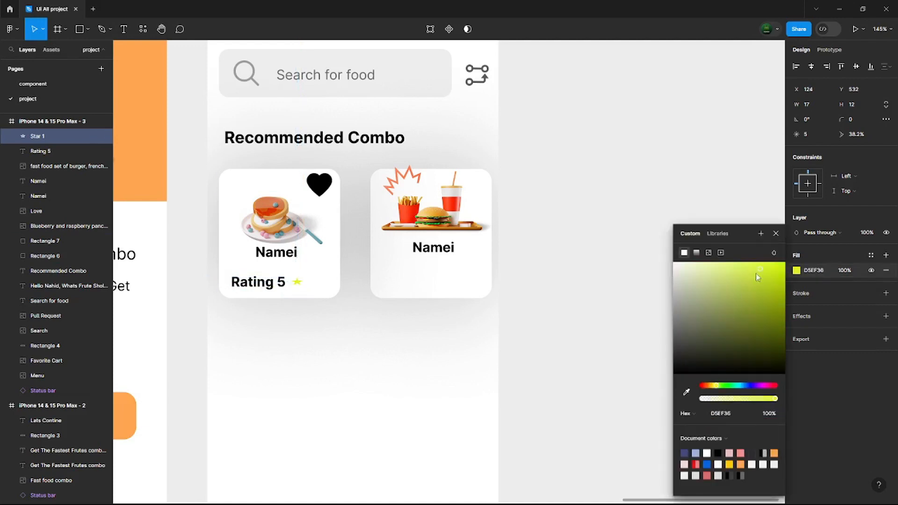
{"action": "left_click", "coordinate": [624, 321]}
- Change the "Rating 5" text from bold to a lighter font weight
{"action": "scroll", "coordinate": [622, 319], "scroll_direction": "down", "scroll_amount": 3}
{"action": "scroll", "coordinate": [434, 295], "scroll_direction": "down", "scroll_amount": 2}
{"action": "left_click", "coordinate": [431, 297]}
{"action": "left_click", "coordinate": [800, 270]}
{"action": "left_click", "coordinate": [814, 236]}
{"action": "left_click", "coordinate": [441, 304]}
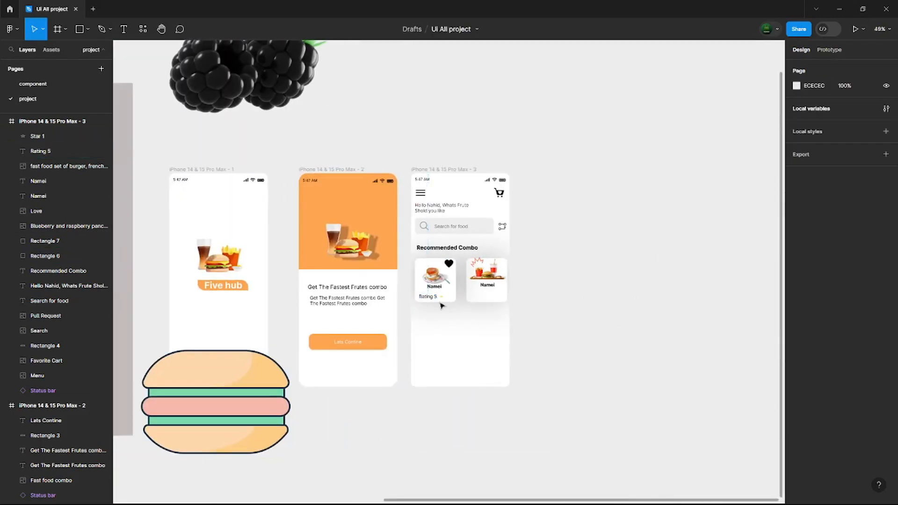
- Group the rating text with its star, center the group in the first card and place a duplicate in the second card
{"action": "left_click", "coordinate": [441, 297]}
{"action": "left_click", "coordinate": [435, 296], "text": "shift"}
{"action": "key", "text": "ctrl+g"}
{"action": "left_click_drag", "start_coordinate": [433, 298], "coordinate": [441, 299]}
{"action": "key", "text": "ctrl+d"}
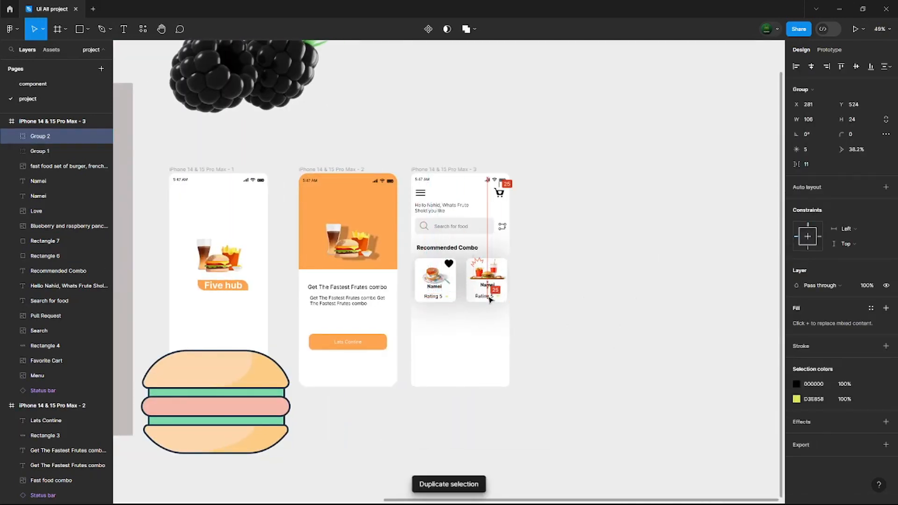
{"action": "left_click", "coordinate": [584, 360]}
- Add the text "Lataest" below the first combo card and duplicate it into an evenly spaced row of four labels
{"action": "scroll", "coordinate": [608, 360], "scroll_direction": "right", "scroll_amount": 3}
{"action": "scroll", "coordinate": [617, 353], "scroll_direction": "down", "scroll_amount": 2}
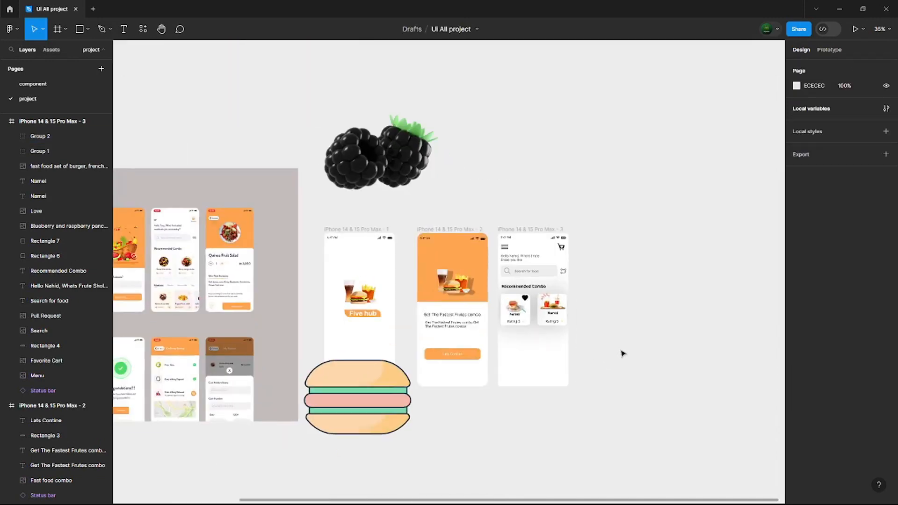
{"action": "scroll", "coordinate": [613, 352], "scroll_direction": "up", "scroll_amount": 5}
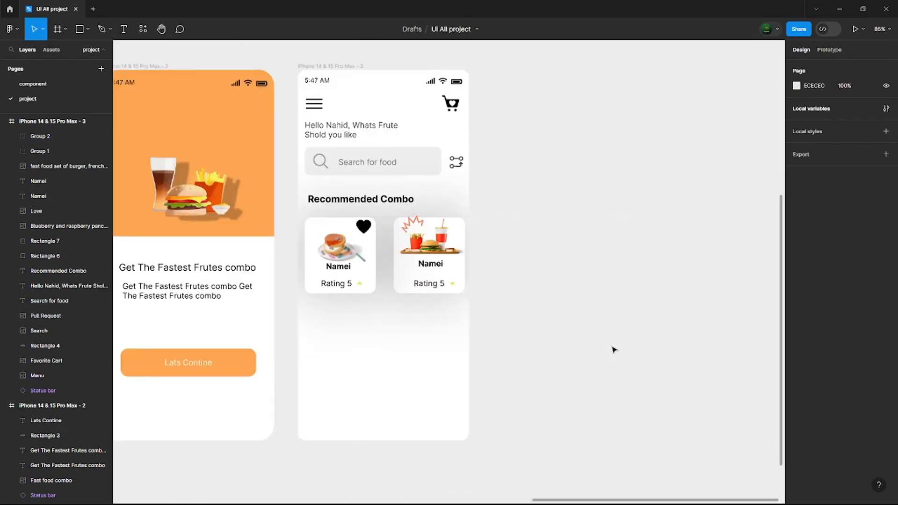
{"action": "scroll", "coordinate": [613, 350], "scroll_direction": "left", "scroll_amount": 2}
{"action": "key", "text": "t"}
{"action": "left_click", "coordinate": [375, 323]}
{"action": "type", "text": "La"}
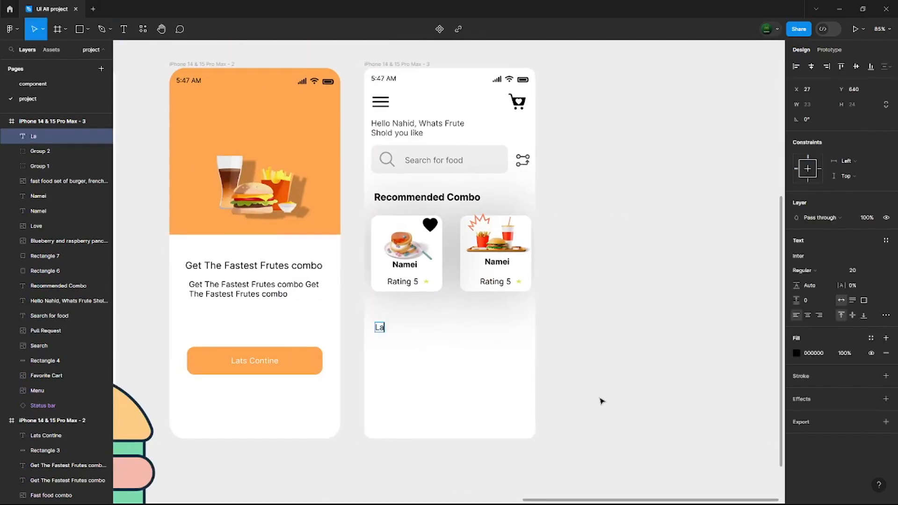
{"action": "key", "text": "ctrl+d"}
{"action": "left_click_drag", "start_coordinate": [382, 331], "coordinate": [428, 330]}
{"action": "key", "text": "ctrl+d"}
{"action": "key", "text": "ctrl+d"}
{"action": "key", "text": "ctrl+d"}
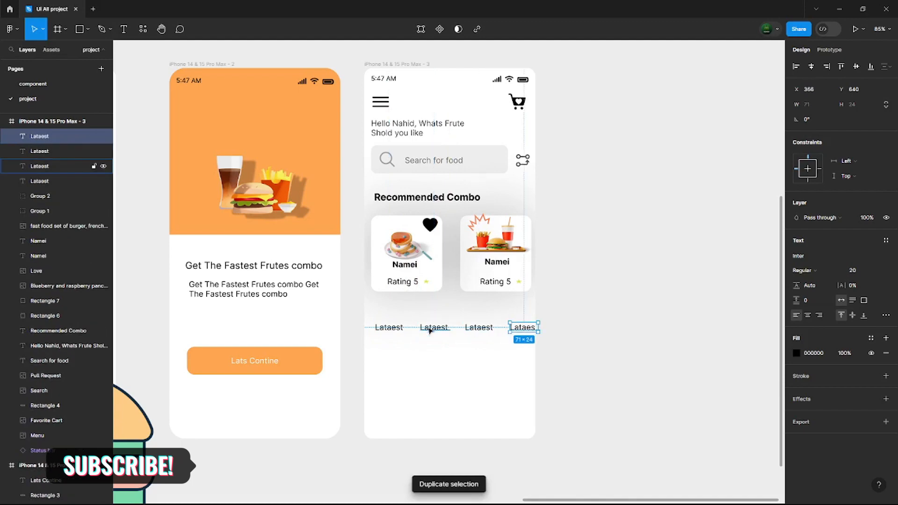
- Change the second label in the row to "Popular" and the third to "new"
{"action": "left_click", "coordinate": [686, 356]}
{"action": "double_click", "coordinate": [434, 328]}
{"action": "type", "text": "Popular5"}
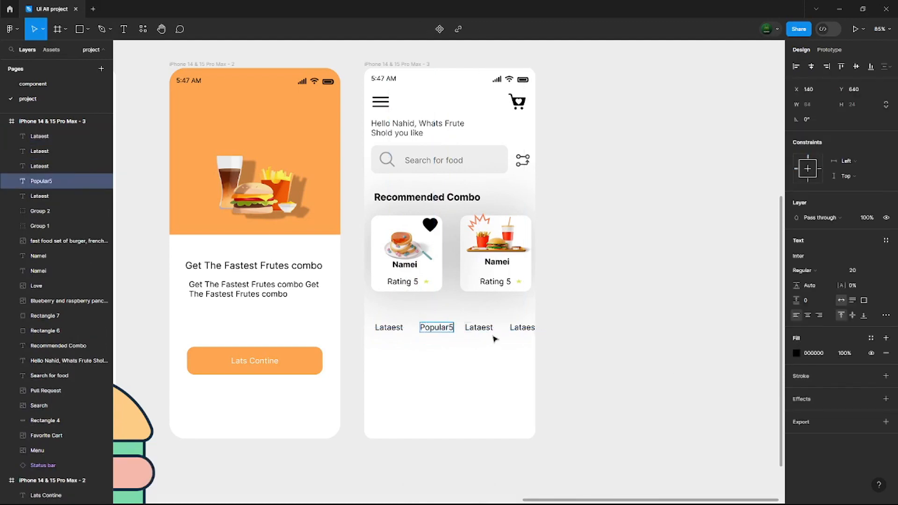
{"action": "left_click", "coordinate": [487, 327]}
{"action": "type", "text": "new"}
- Change the fourth label in the row to "View all" and shift it so it fits inside the home screen
{"action": "left_click", "coordinate": [519, 328]}
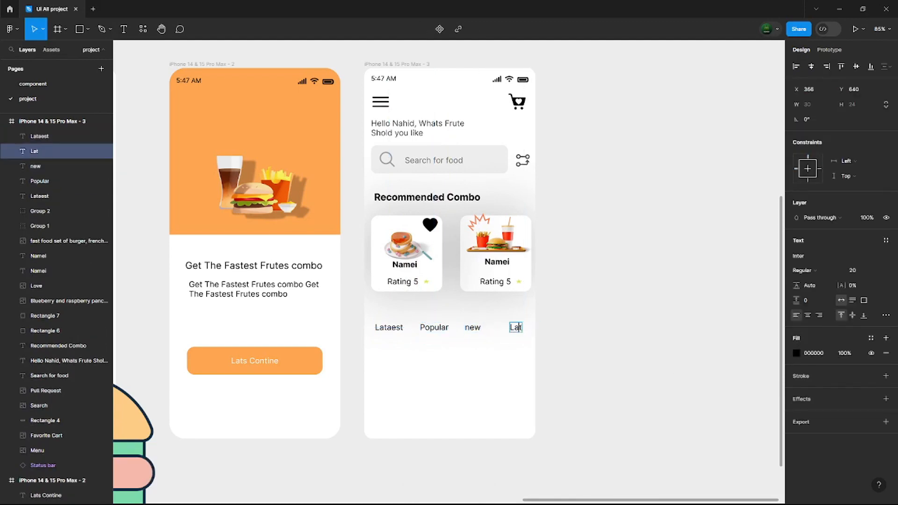
{"action": "key", "text": "Escape"}
{"action": "left_click_drag", "start_coordinate": [531, 330], "coordinate": [525, 330]}
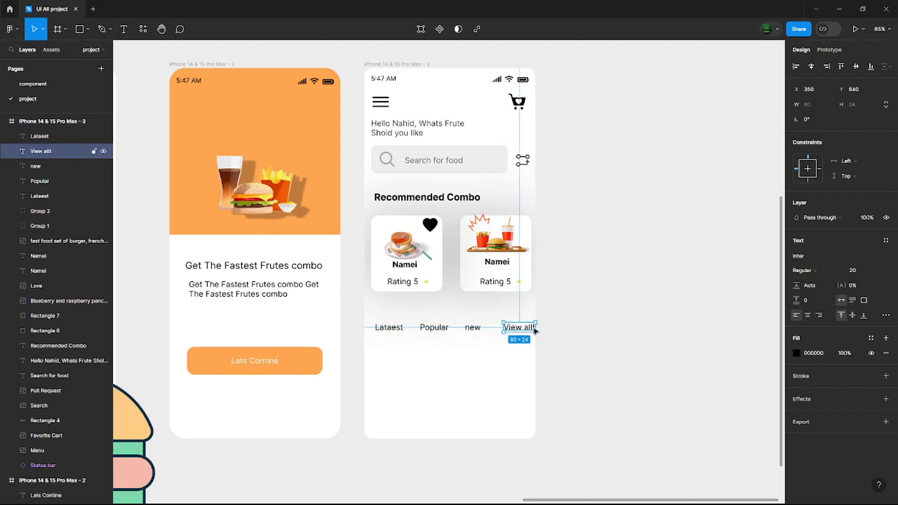
{"action": "left_click", "coordinate": [597, 395]}
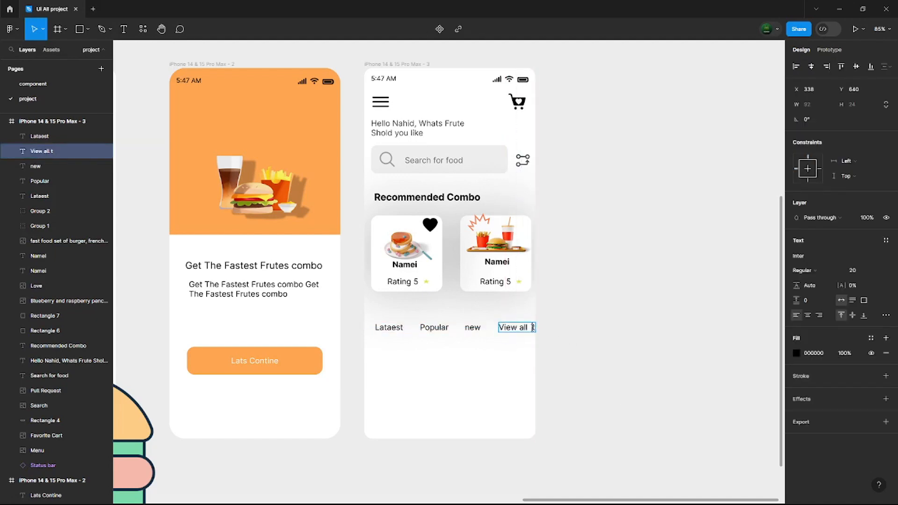
- Group the first card's background, heart, name label and rating together
{"action": "left_click", "coordinate": [435, 275]}
{"action": "left_click", "coordinate": [416, 267], "text": "shift"}
{"action": "left_click", "coordinate": [413, 281], "text": "shift"}
{"action": "left_click", "coordinate": [428, 225], "text": "shift"}
{"action": "key", "text": "ctrl+g"}
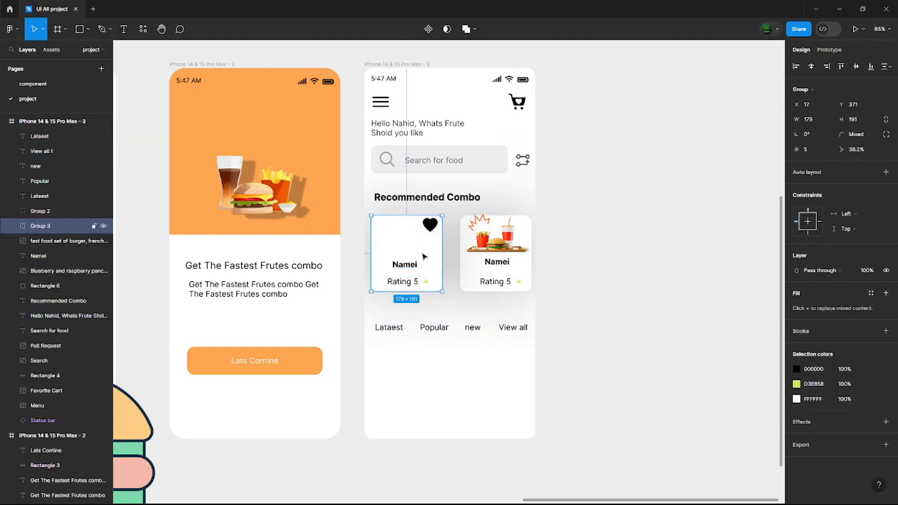
- Move the blueberry and raspberry pancake image layer into the first card's group, above its background
{"action": "left_click", "coordinate": [76, 245]}
{"action": "scroll", "coordinate": [258, 353], "scroll_direction": "down", "scroll_amount": 3}
{"action": "left_click", "coordinate": [5, 228]}
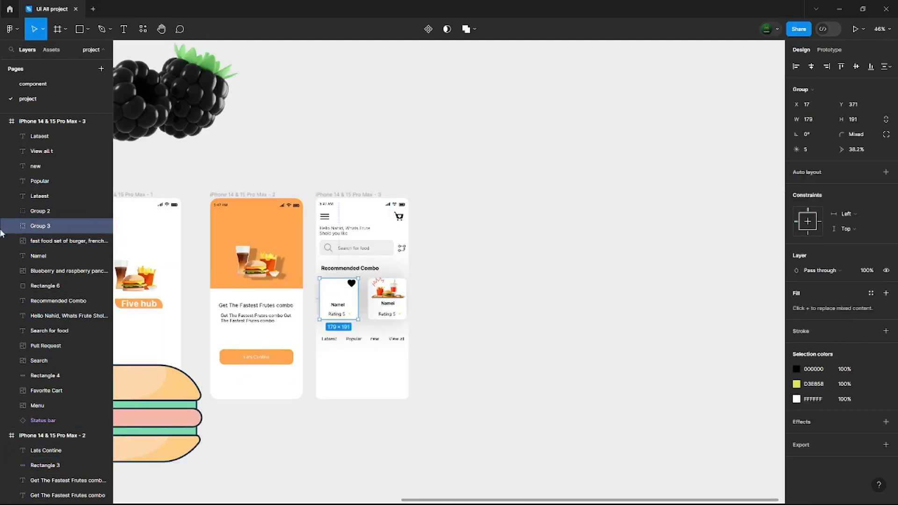
{"action": "left_click", "coordinate": [11, 226]}
{"action": "left_click", "coordinate": [46, 272]}
{"action": "left_click", "coordinate": [60, 331]}
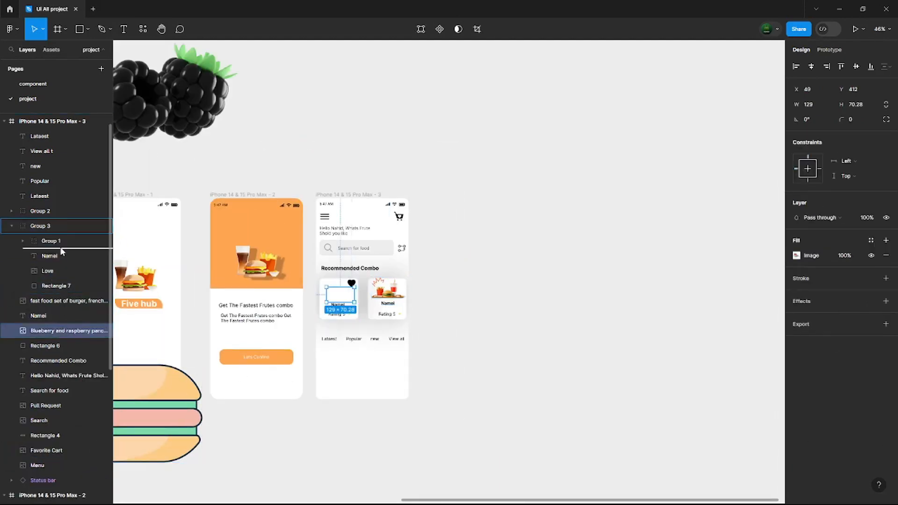
{"action": "left_click_drag", "start_coordinate": [60, 251], "coordinate": [61, 252]}
- Duplicate the first card group twice and place the copies side by side below the category labels
{"action": "scroll", "coordinate": [347, 396], "scroll_direction": "left", "scroll_amount": 1}
{"action": "left_click", "coordinate": [397, 328]}
{"action": "left_click", "coordinate": [383, 306]}
{"action": "key", "text": "ctrl+d"}
{"action": "left_click_drag", "start_coordinate": [388, 298], "coordinate": [427, 369]}
{"action": "key", "text": "ctrl+d"}
{"action": "left_click", "coordinate": [479, 375]}
{"action": "left_click", "coordinate": [415, 373]}
{"action": "key", "text": "ctrl+d"}
{"action": "key", "text": "ctrl+z"}
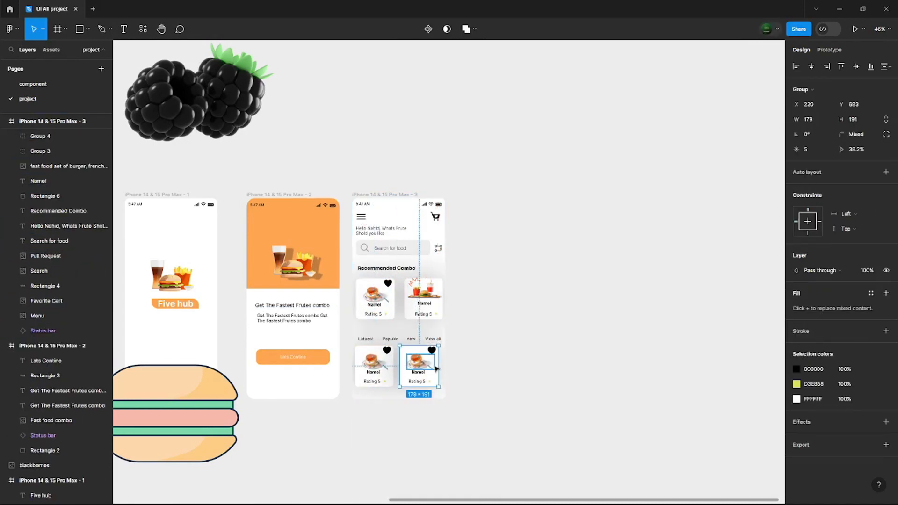
{"action": "key", "text": "ctrl+v"}
{"action": "key", "text": "ctrl+z"}
- Duplicate the first card group as a third card of the lower row and turn off Clip content for the home frame
{"action": "left_click", "coordinate": [51, 166]}
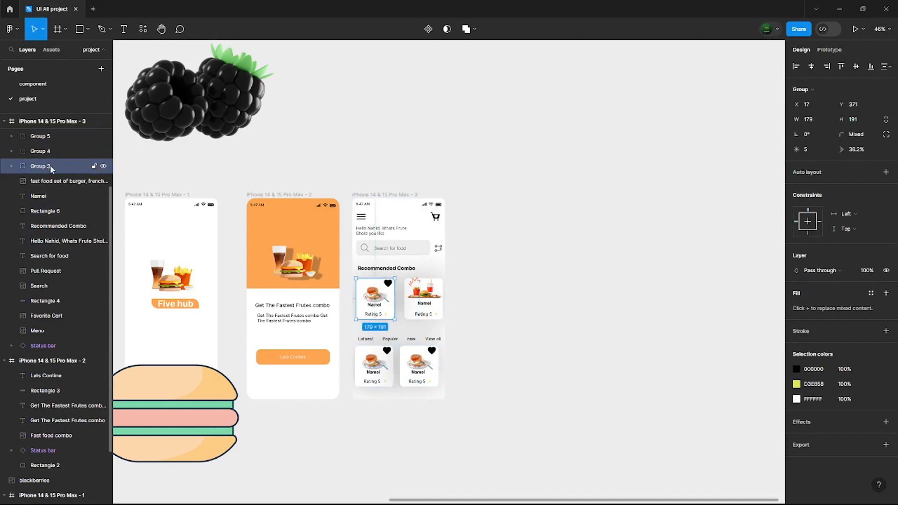
{"action": "key", "text": "ctrl+d"}
{"action": "left_click_drag", "start_coordinate": [377, 300], "coordinate": [460, 353]}
{"action": "left_click", "coordinate": [46, 140]}
{"action": "left_click", "coordinate": [797, 164]}
{"action": "left_click", "coordinate": [575, 290]}
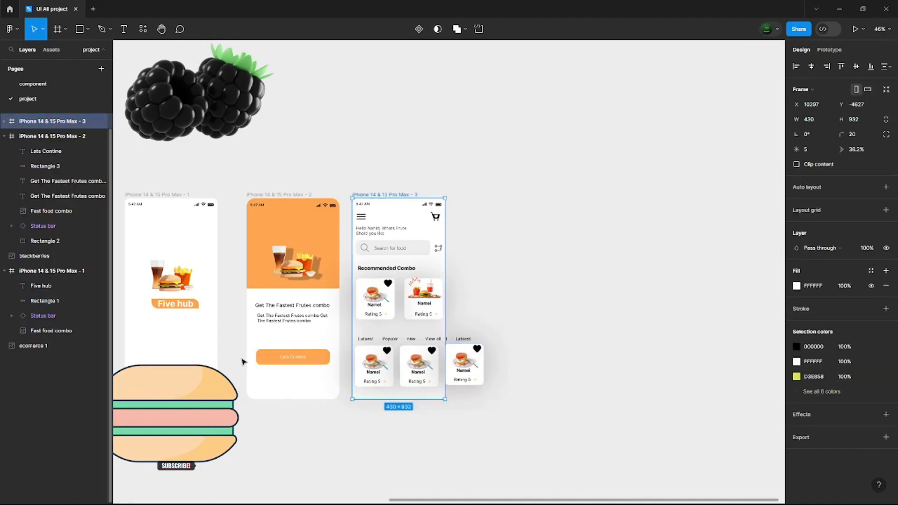
- Align the third card with the lower row and place a fourth copy beside it
{"action": "left_click", "coordinate": [483, 409]}
{"action": "left_click", "coordinate": [466, 360]}
{"action": "left_click", "coordinate": [527, 389]}
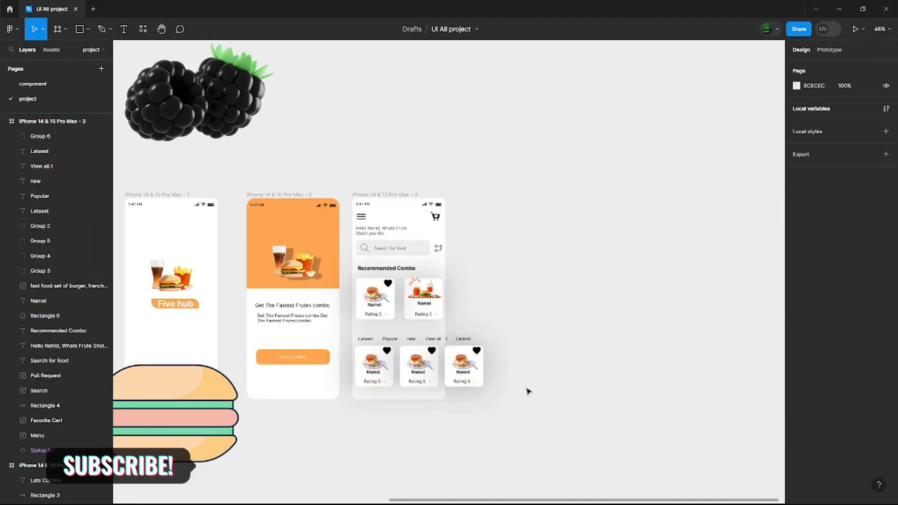
{"action": "left_click_drag", "start_coordinate": [468, 361], "coordinate": [514, 363]}
{"action": "key", "text": "ctrl+d"}
{"action": "left_click", "coordinate": [559, 375]}
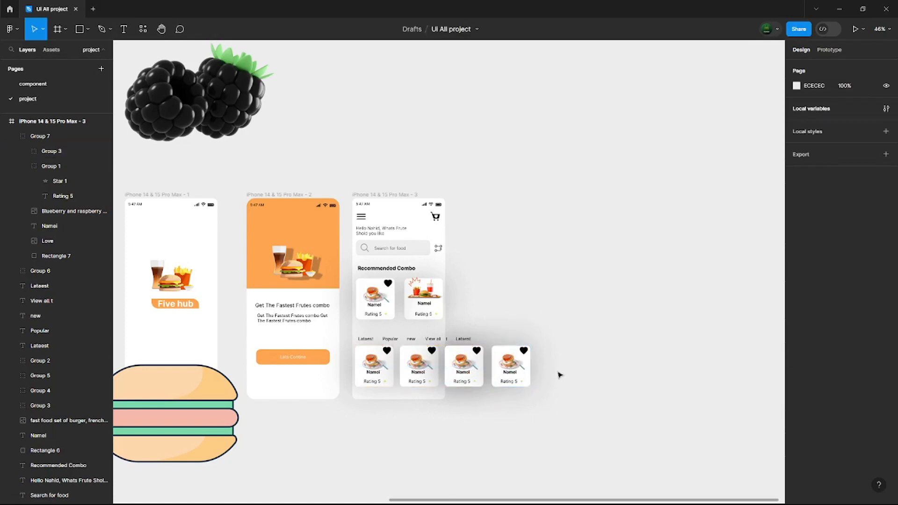
- Group the four cards of the lower row together
{"action": "left_click", "coordinate": [459, 360]}
{"action": "left_click", "coordinate": [419, 362], "text": "shift"}
{"action": "left_click", "coordinate": [377, 363], "text": "shift"}
{"action": "key", "text": "ctrl+g"}
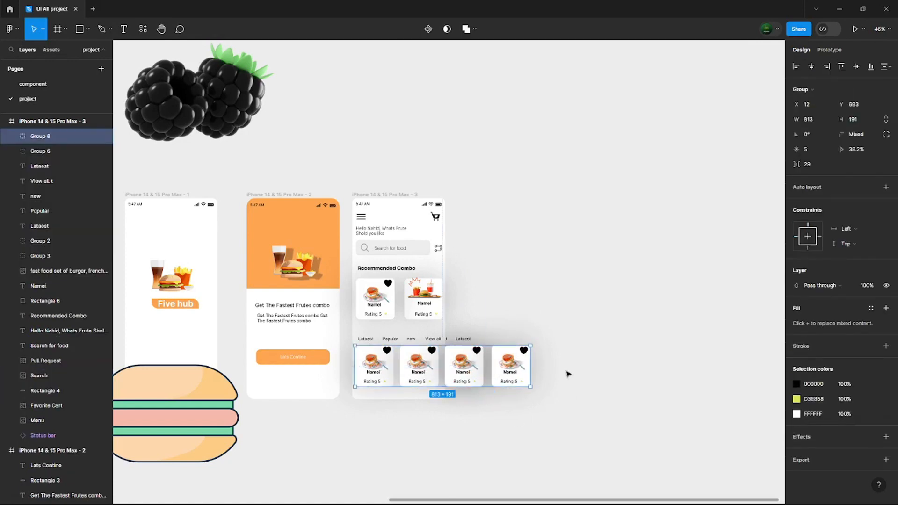
- Delete the large burger illustration and the blackberries image from the canvas
{"action": "left_click", "coordinate": [158, 398]}
{"action": "key", "text": "Delete"}
{"action": "left_click", "coordinate": [201, 105]}
{"action": "key", "text": "Delete"}
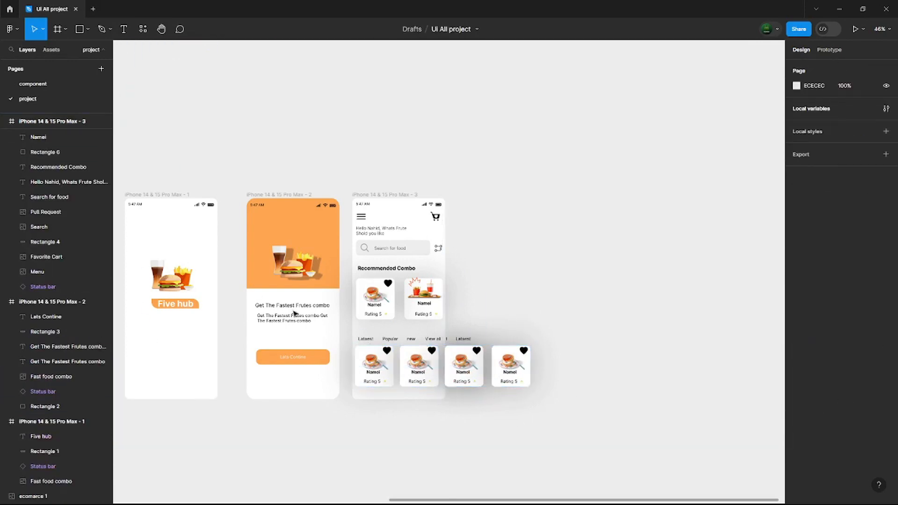
- Wrap the lower card group in a frame and narrow that frame to 430, matching the home screen's width
{"action": "left_click", "coordinate": [376, 362]}
{"action": "right_click", "coordinate": [45, 138]}
{"action": "left_click", "coordinate": [67, 240]}
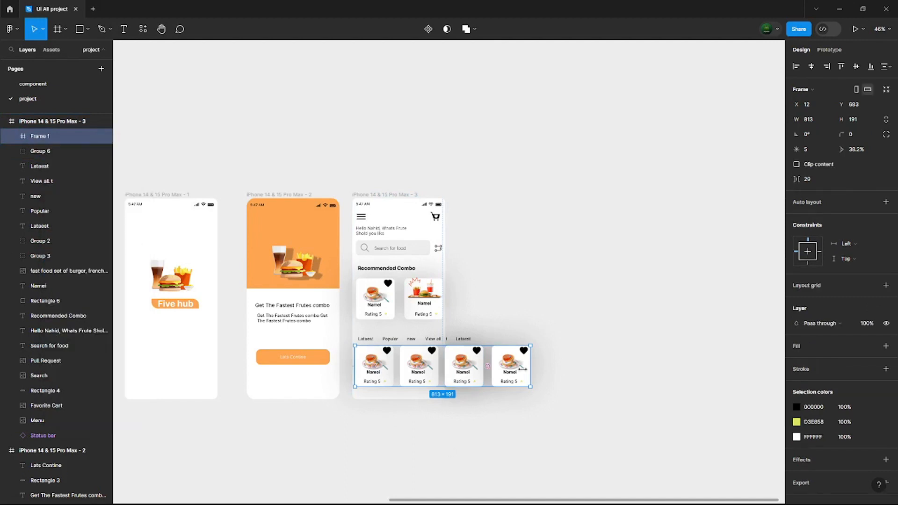
{"action": "left_click", "coordinate": [796, 164]}
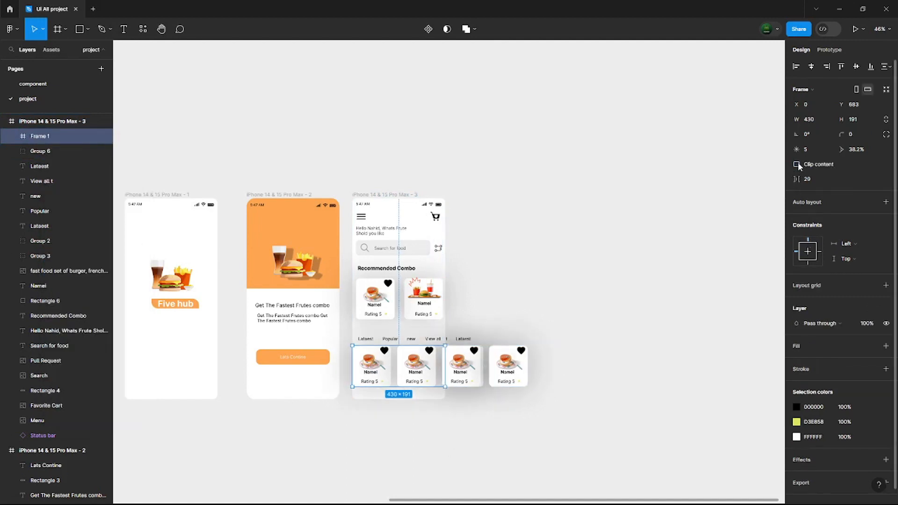
{"action": "left_click", "coordinate": [797, 164]}
{"action": "double_click", "coordinate": [508, 367]}
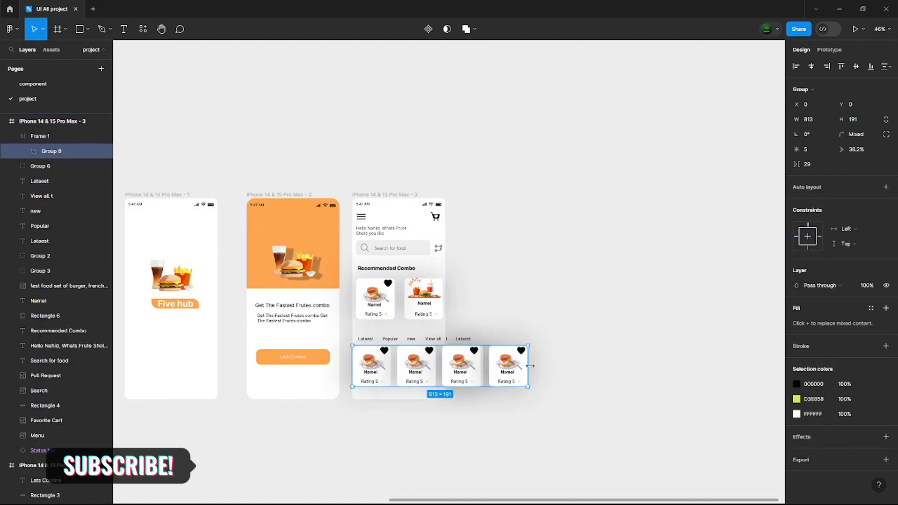
- Apply auto layout to the lower card row frame, clip its content and set its width to 430
{"action": "left_click", "coordinate": [53, 137]}
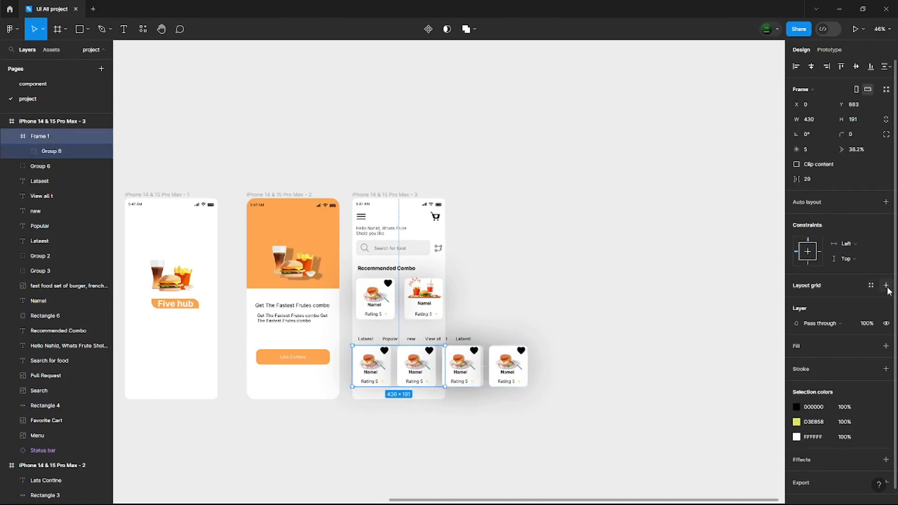
{"action": "key", "text": "shift+a"}
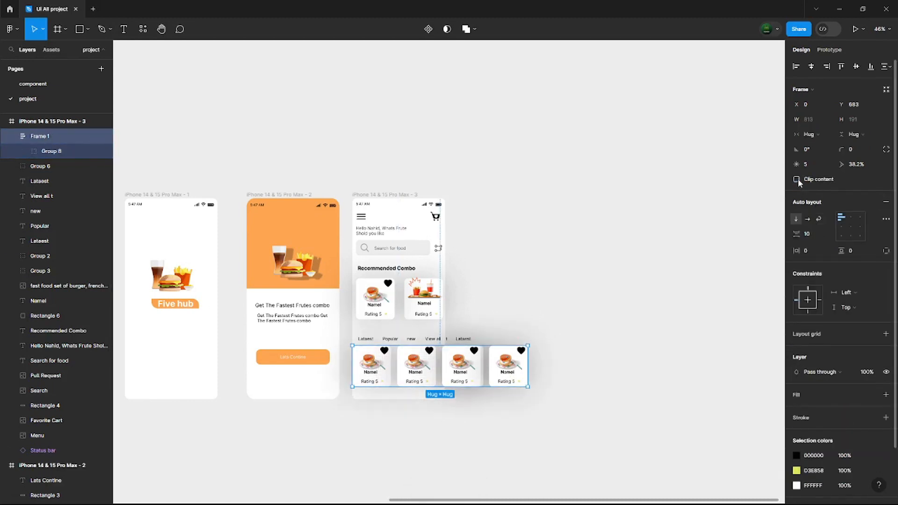
{"action": "left_click", "coordinate": [797, 179]}
{"action": "left_click_drag", "start_coordinate": [528, 367], "coordinate": [444, 361]}
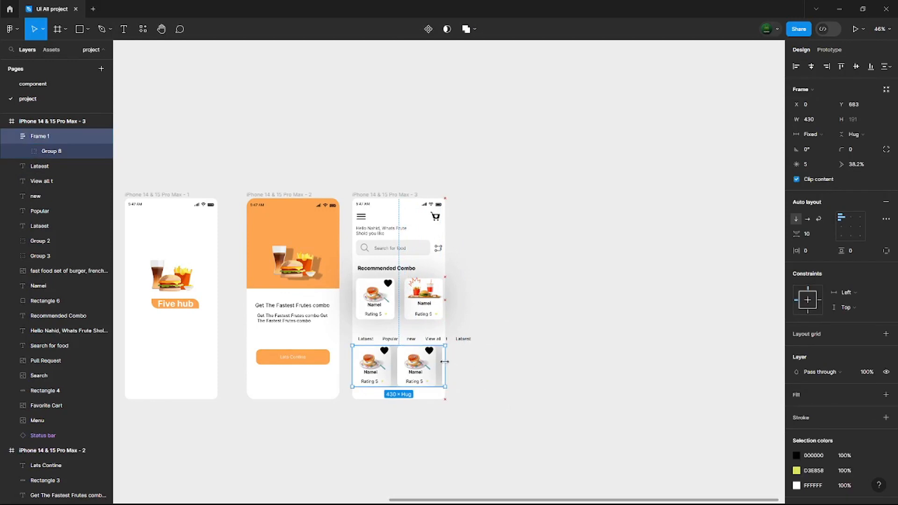
- Toggle Clip content off and back on for the lower card row frame and set its horizontal padding to 16
{"action": "left_click", "coordinate": [797, 180]}
{"action": "double_click", "coordinate": [516, 365]}
{"action": "left_click", "coordinate": [40, 136]}
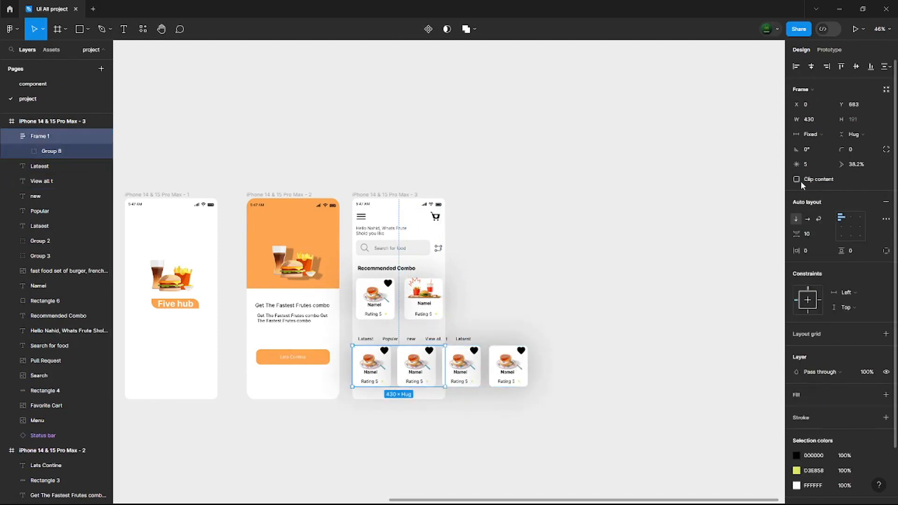
{"action": "left_click", "coordinate": [799, 181]}
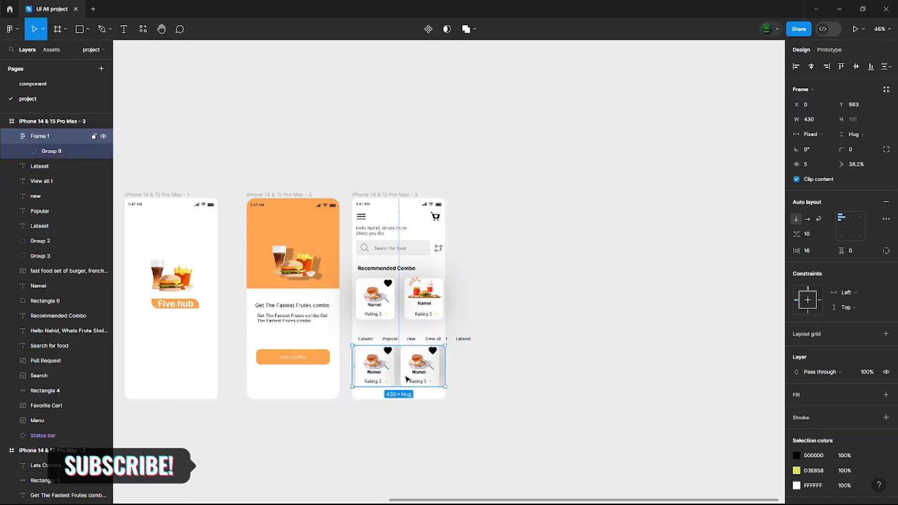
{"action": "scroll", "coordinate": [718, 388], "scroll_direction": "down", "scroll_amount": 1}
- Set the lower card row frame's prototype overflow to Horizontal scrolling
{"action": "scroll", "coordinate": [804, 354], "scroll_direction": "down", "scroll_amount": 2}
{"action": "left_click", "coordinate": [631, 365]}
{"action": "left_click", "coordinate": [420, 321]}
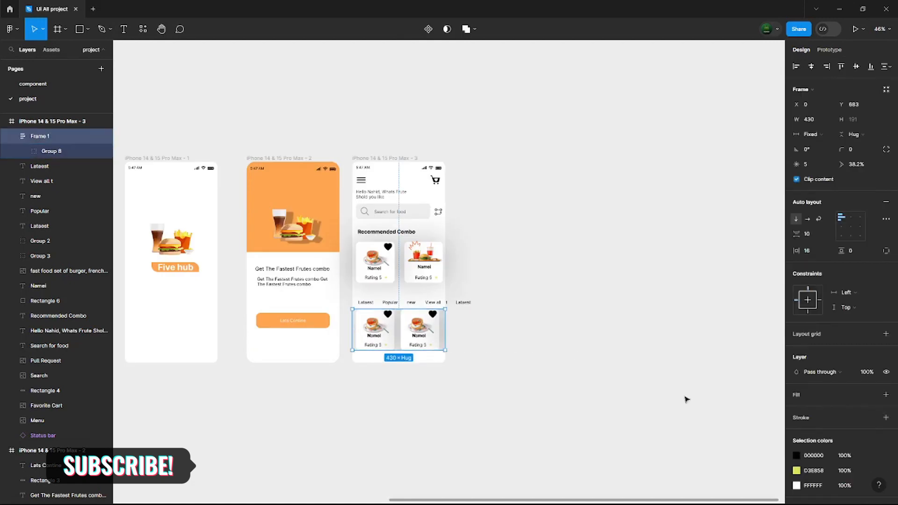
{"action": "left_click", "coordinate": [632, 310]}
{"action": "scroll", "coordinate": [559, 325], "scroll_direction": "down", "scroll_amount": 3}
{"action": "scroll", "coordinate": [290, 300], "scroll_direction": "up", "scroll_amount": 3}
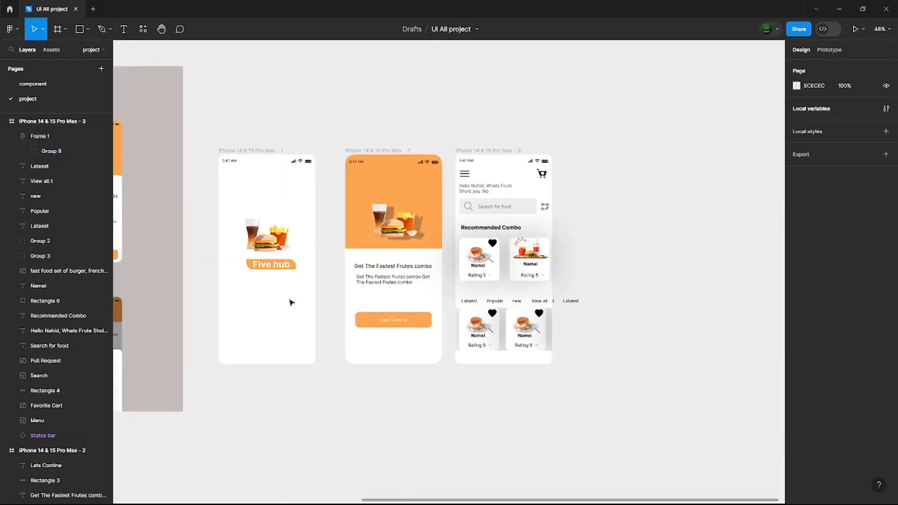
{"action": "left_click", "coordinate": [488, 150]}
{"action": "left_click", "coordinate": [526, 330]}
{"action": "left_click", "coordinate": [829, 49]}
{"action": "left_click", "coordinate": [837, 123]}
{"action": "left_click", "coordinate": [847, 136]}
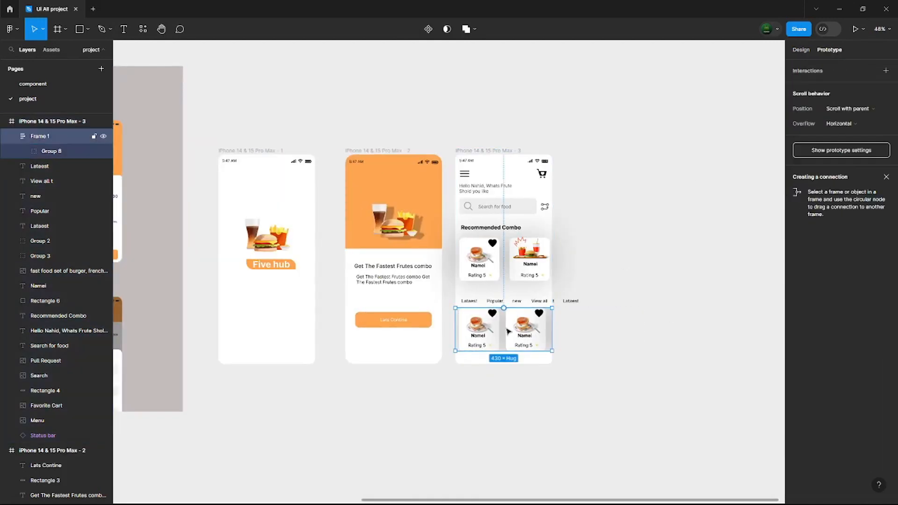
- Link the Five hub label to the onboarding frame with an on-tap Navigate to interaction
{"action": "left_click", "coordinate": [286, 265]}
{"action": "left_click_drag", "start_coordinate": [291, 265], "coordinate": [352, 283]}
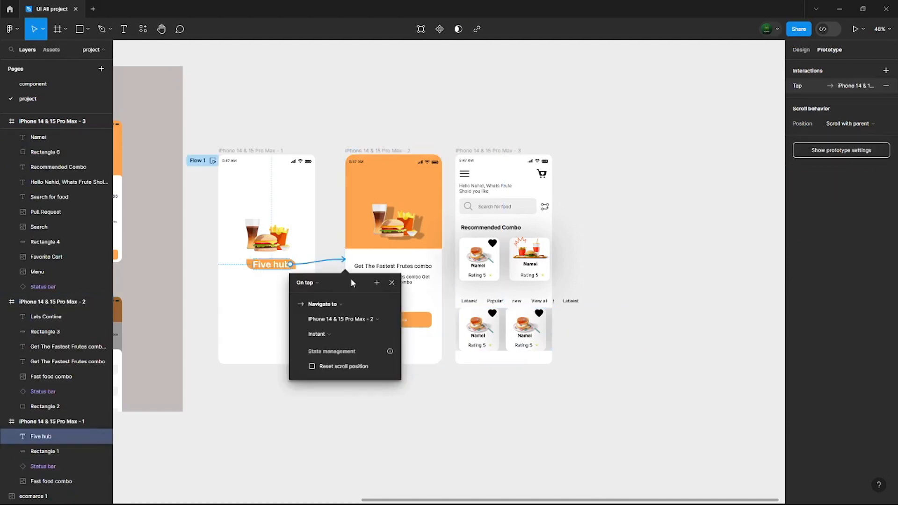
{"action": "left_click", "coordinate": [341, 304]}
{"action": "left_click", "coordinate": [404, 380]}
{"action": "left_click", "coordinate": [404, 382]}
{"action": "left_click", "coordinate": [283, 265]}
{"action": "left_click", "coordinate": [327, 268]}
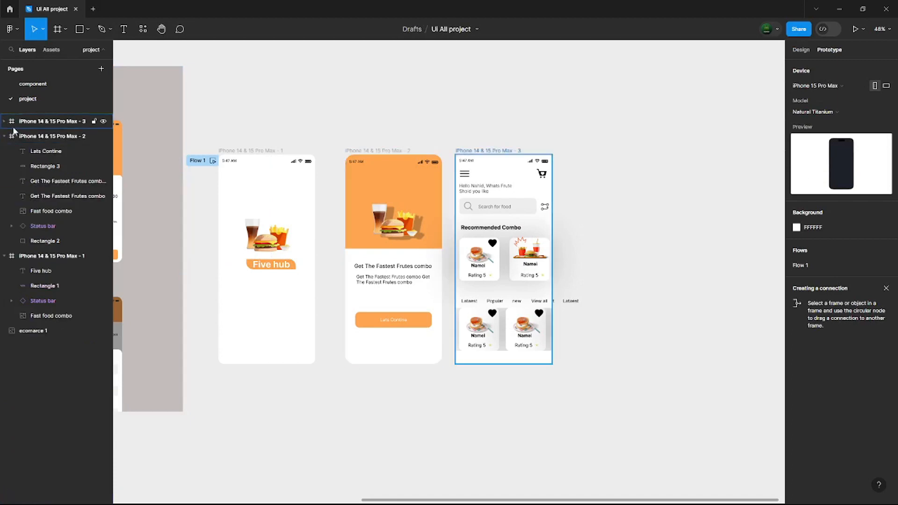
- Open the inline preview of Flow 1 from the splash frame and close it
{"action": "left_click", "coordinate": [4, 151]}
{"action": "left_click", "coordinate": [213, 161]}
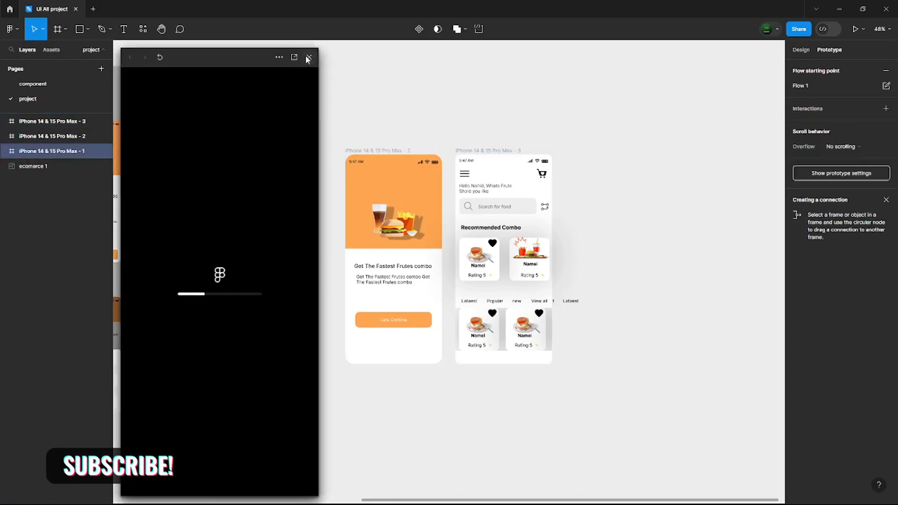
{"action": "left_click", "coordinate": [307, 58]}
- Link the whole splash frame to the onboarding frame on tap, using a Smart animate transition
{"action": "left_click_drag", "start_coordinate": [314, 259], "coordinate": [366, 262]}
{"action": "left_click", "coordinate": [328, 334]}
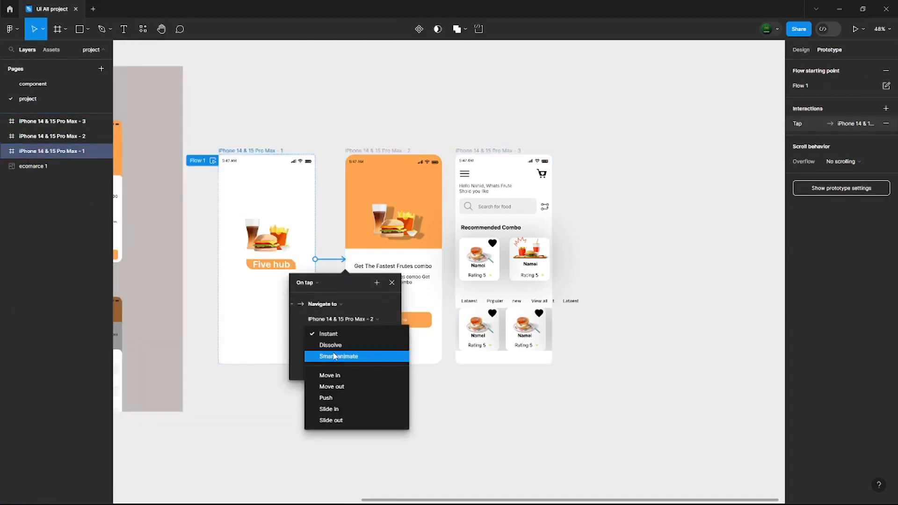
{"action": "left_click", "coordinate": [346, 360]}
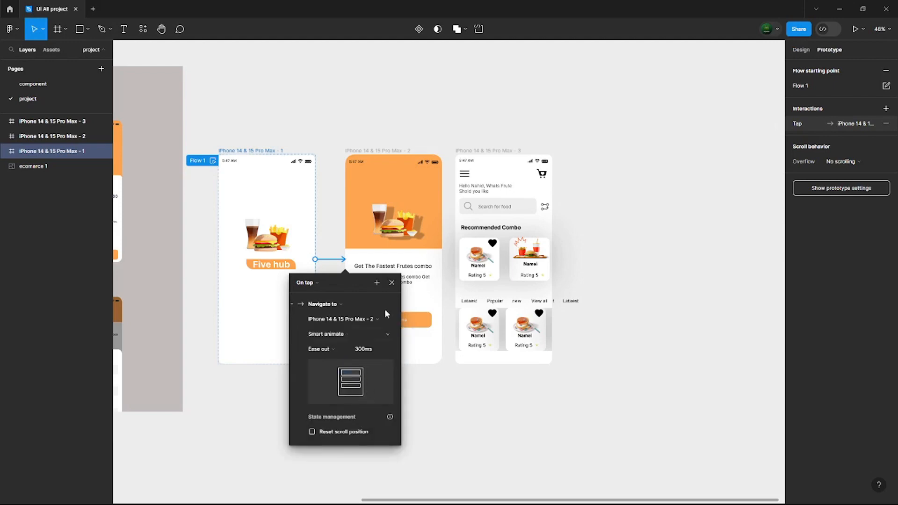
{"action": "left_click", "coordinate": [392, 282]}
- Link the Lats Contine button's rectangle to the home frame with an on-tap interaction
{"action": "left_click", "coordinate": [398, 321]}
{"action": "left_click", "coordinate": [420, 321]}
{"action": "left_click_drag", "start_coordinate": [431, 319], "coordinate": [475, 326]}
{"action": "left_click", "coordinate": [502, 283]}
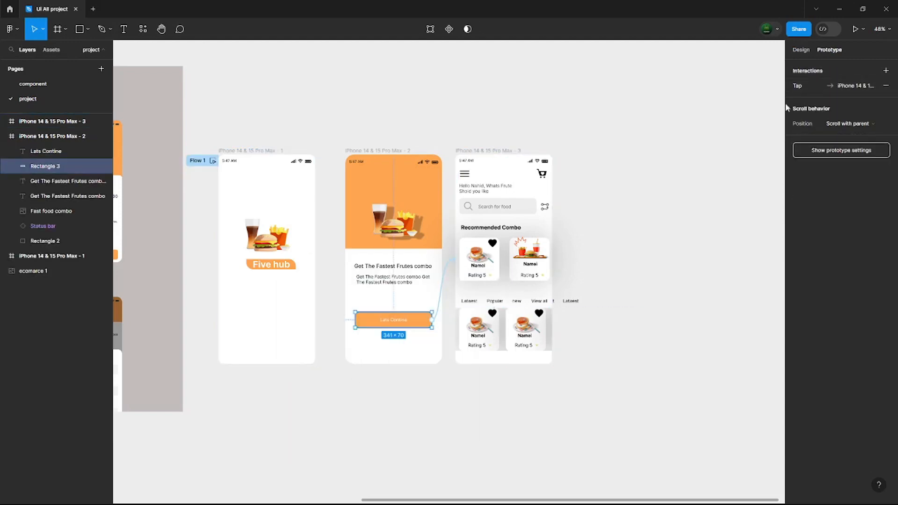
- Run the prototype through to the home screen, test the horizontal scrolling of the lower card row and close the presentation
{"action": "left_click", "coordinate": [855, 29]}
{"action": "left_click", "coordinate": [58, 9]}
{"action": "left_click", "coordinate": [801, 50]}
{"action": "left_click", "coordinate": [828, 50]}
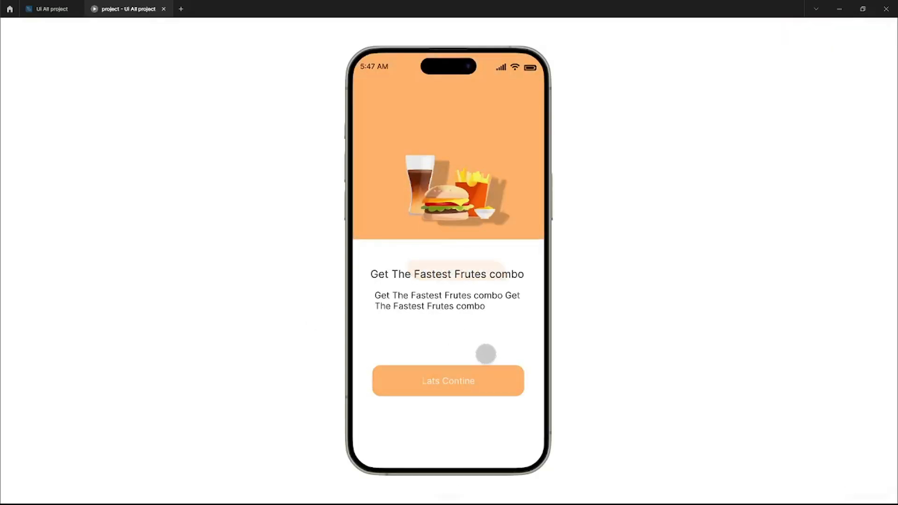
{"action": "left_click", "coordinate": [476, 380]}
{"action": "left_click_drag", "start_coordinate": [479, 369], "coordinate": [537, 398]}
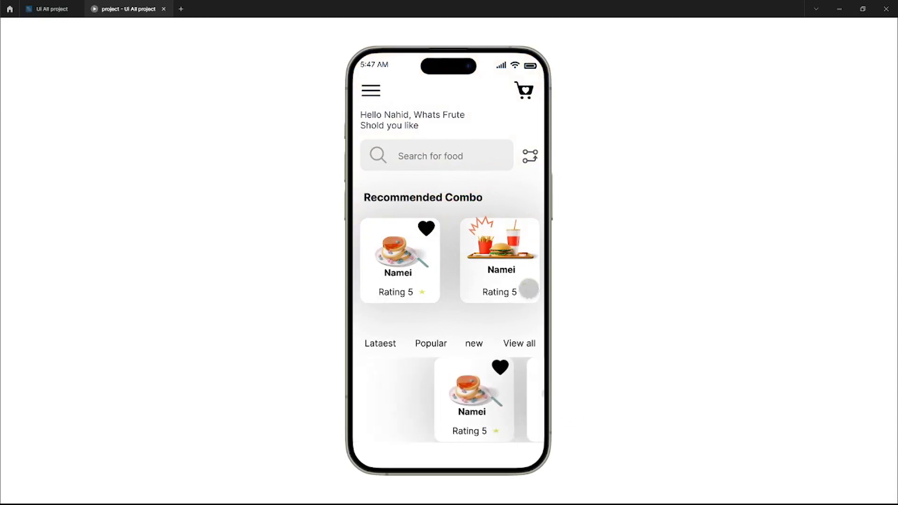
{"action": "left_click", "coordinate": [164, 9]}
- Select the card group inside the lower row frame and add a fill in place of its mixed content
{"action": "left_click", "coordinate": [550, 340]}
{"action": "left_click", "coordinate": [12, 136]}
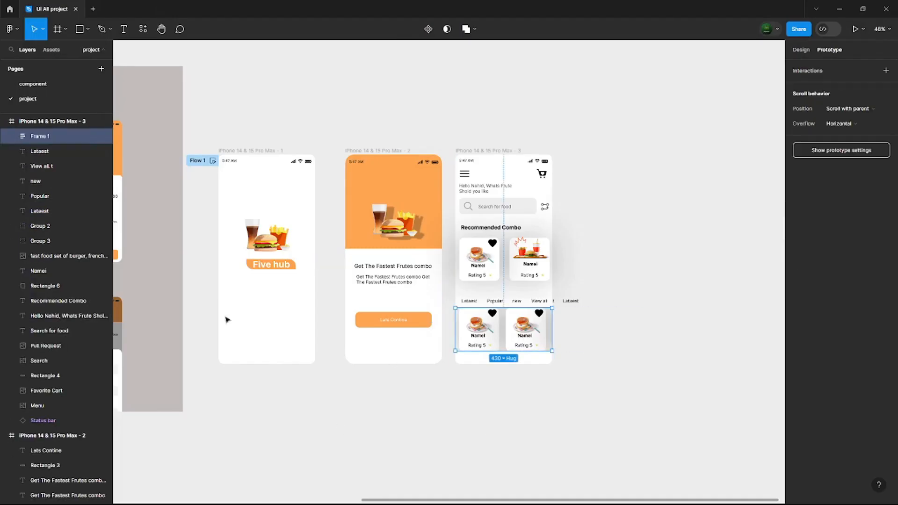
{"action": "double_click", "coordinate": [529, 333]}
{"action": "left_click", "coordinate": [801, 50]}
{"action": "left_click", "coordinate": [885, 262]}
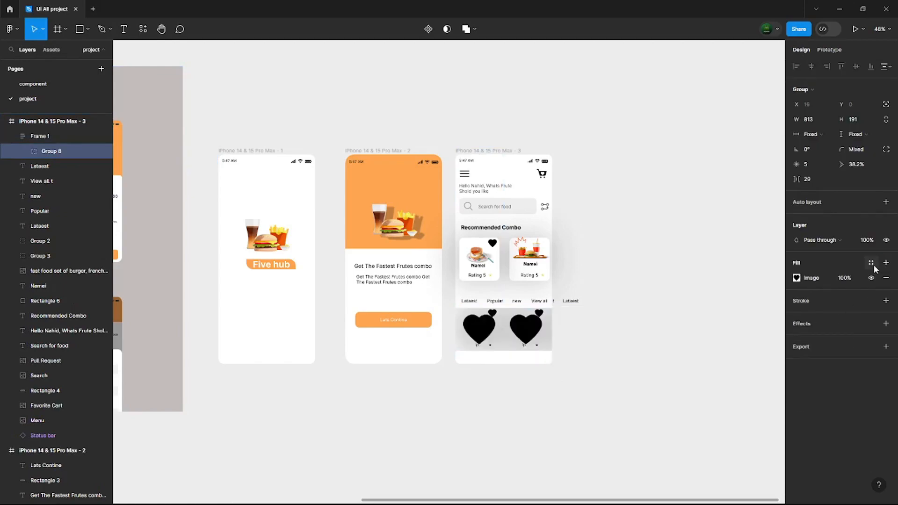